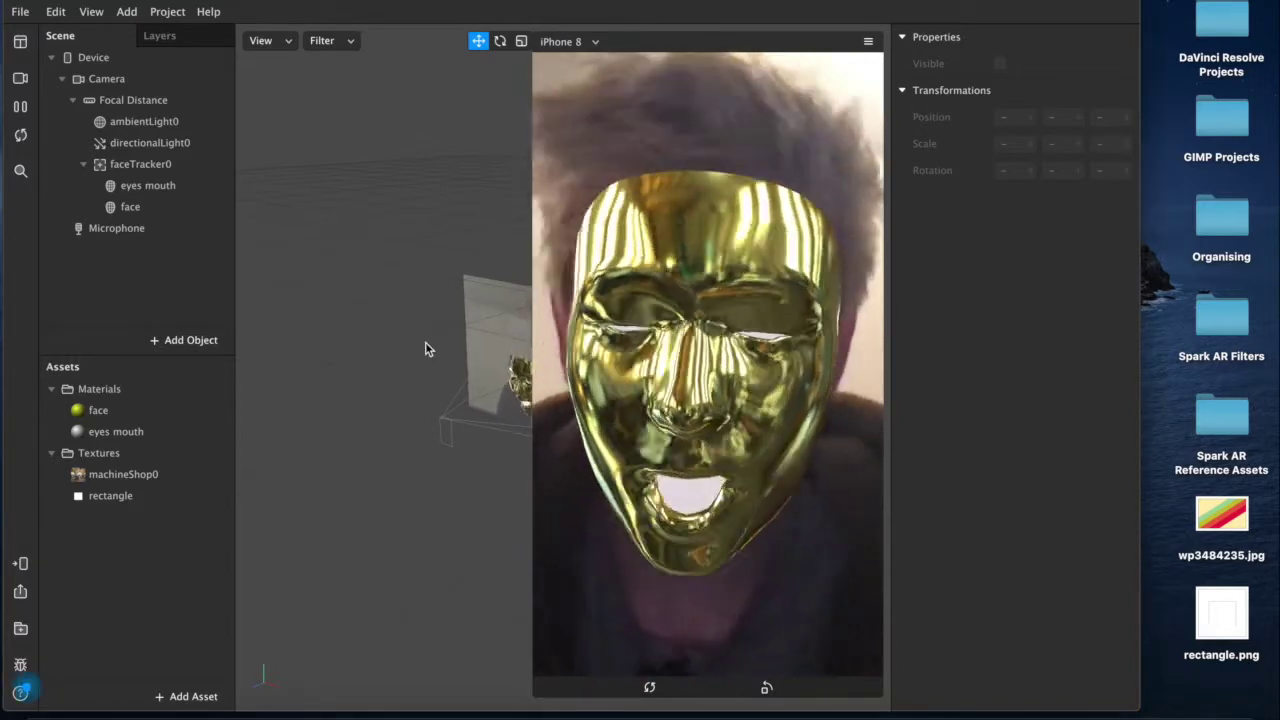
- Create a new blank project and insert a Face Mesh object into its scene
key("super+n")
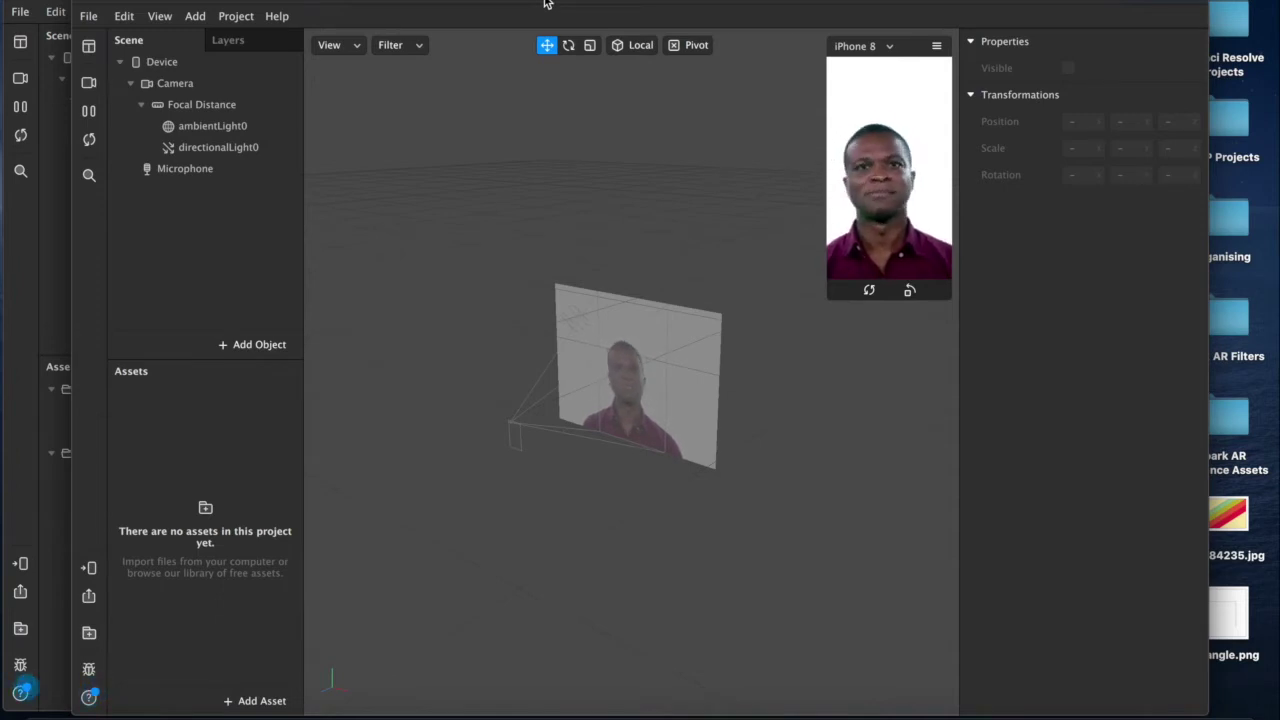
left_click_drag(547, 4, 544, 9)
left_click_drag(340, 5, 340, 0)
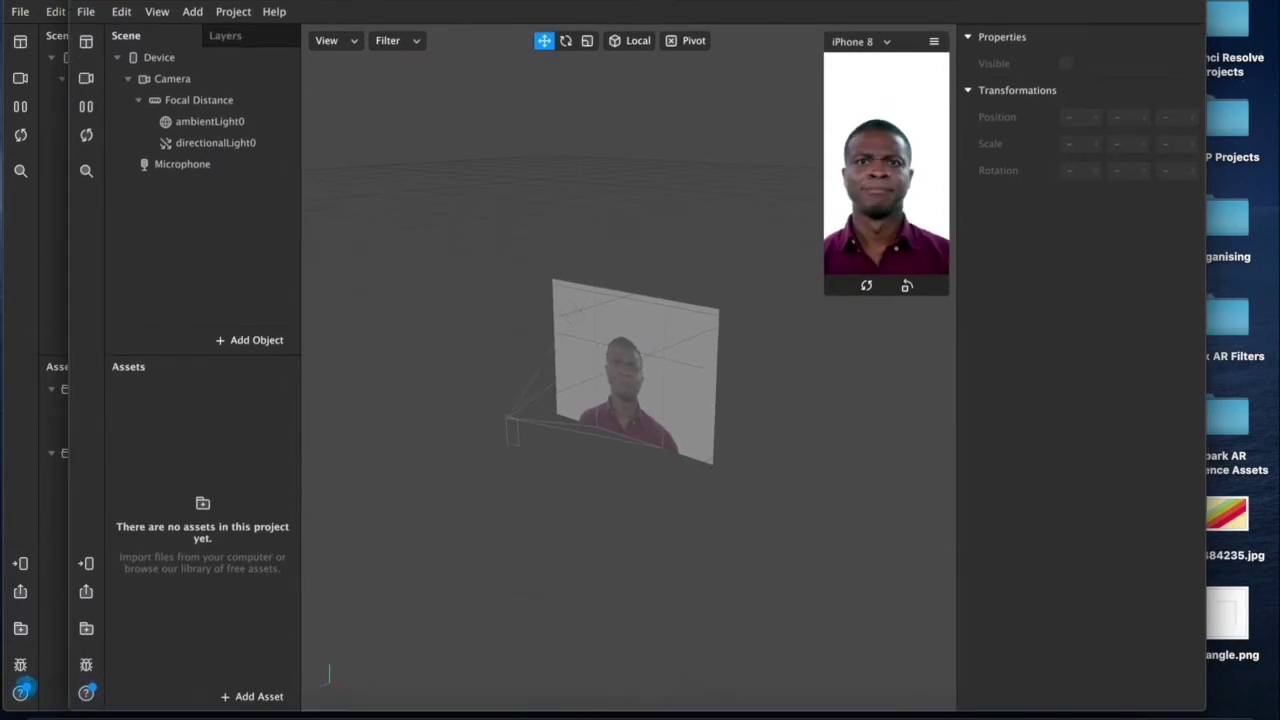
left_click(247, 340)
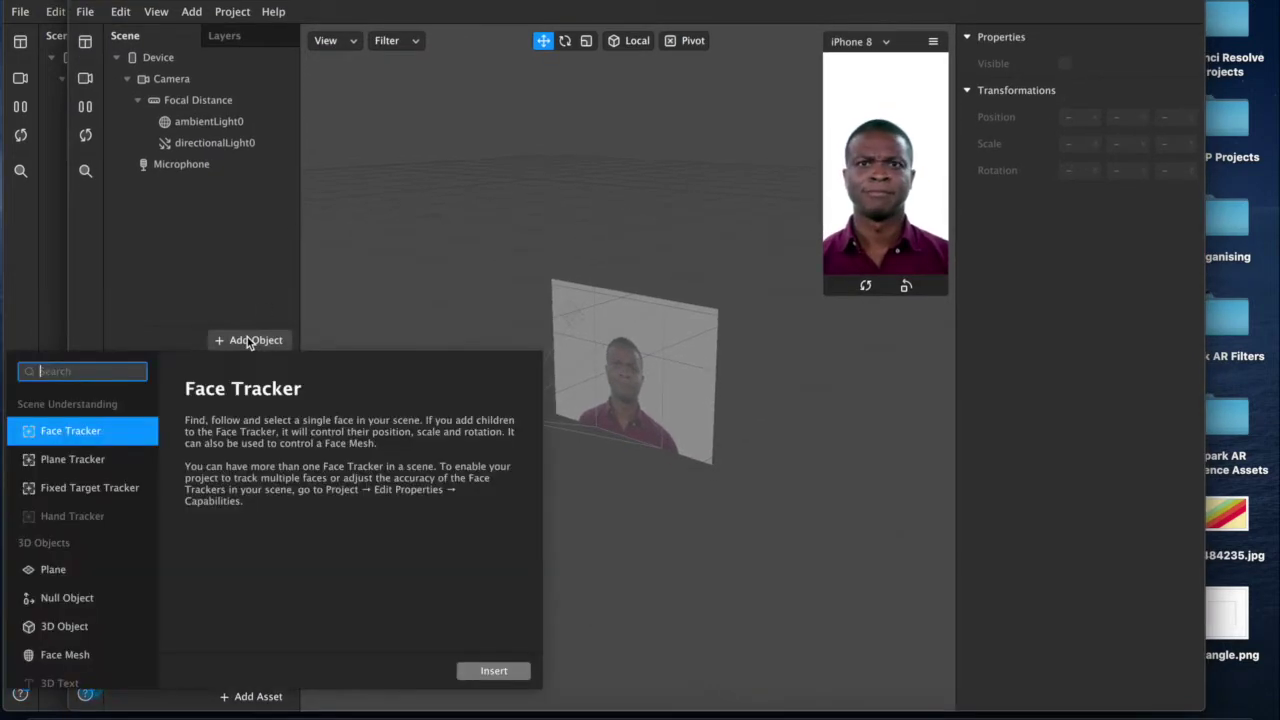
left_click(79, 662)
left_click(476, 671)
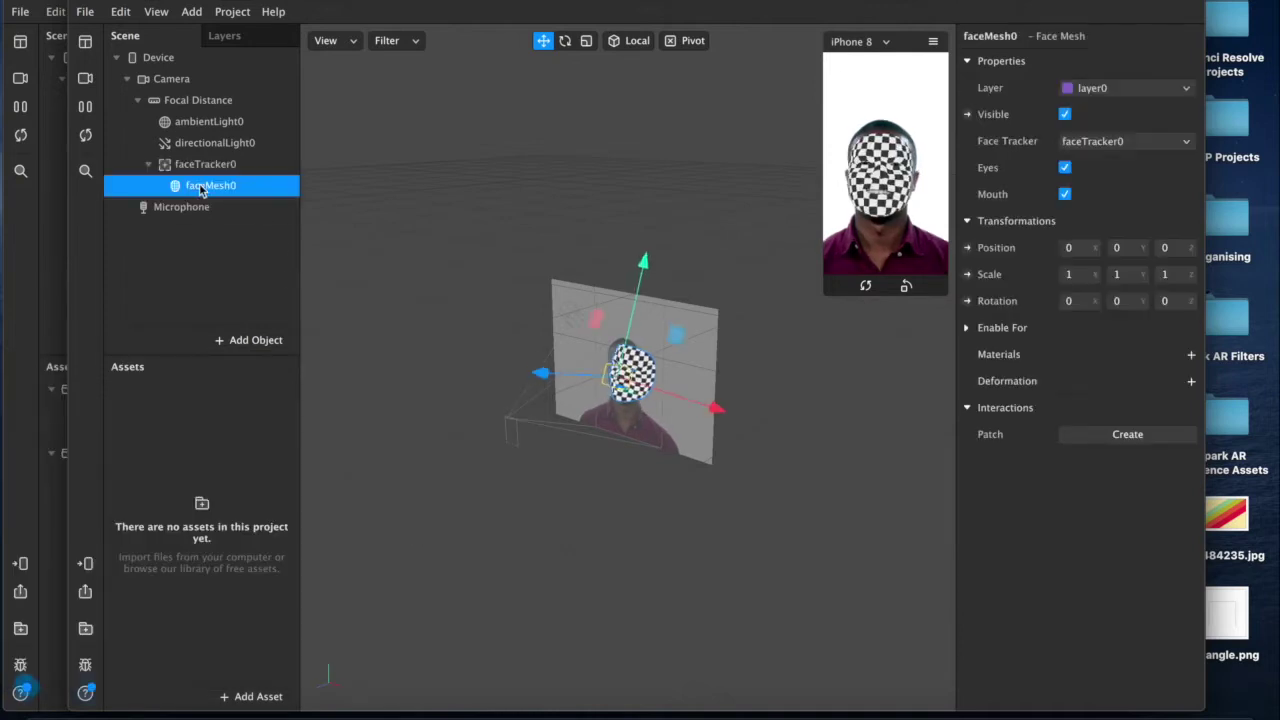
- Add a second Face Mesh under faceTracker0
left_click(205, 164)
right_click(206, 166)
mouse_move(247, 183)
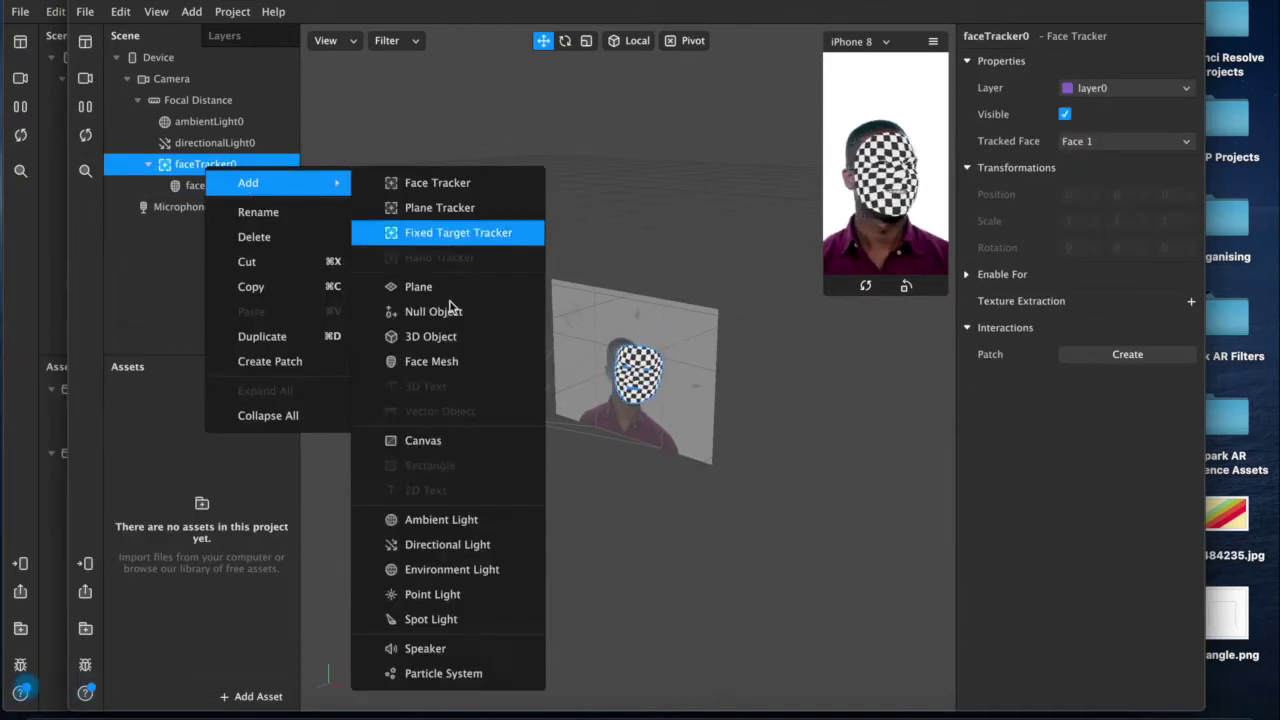
left_click(437, 365)
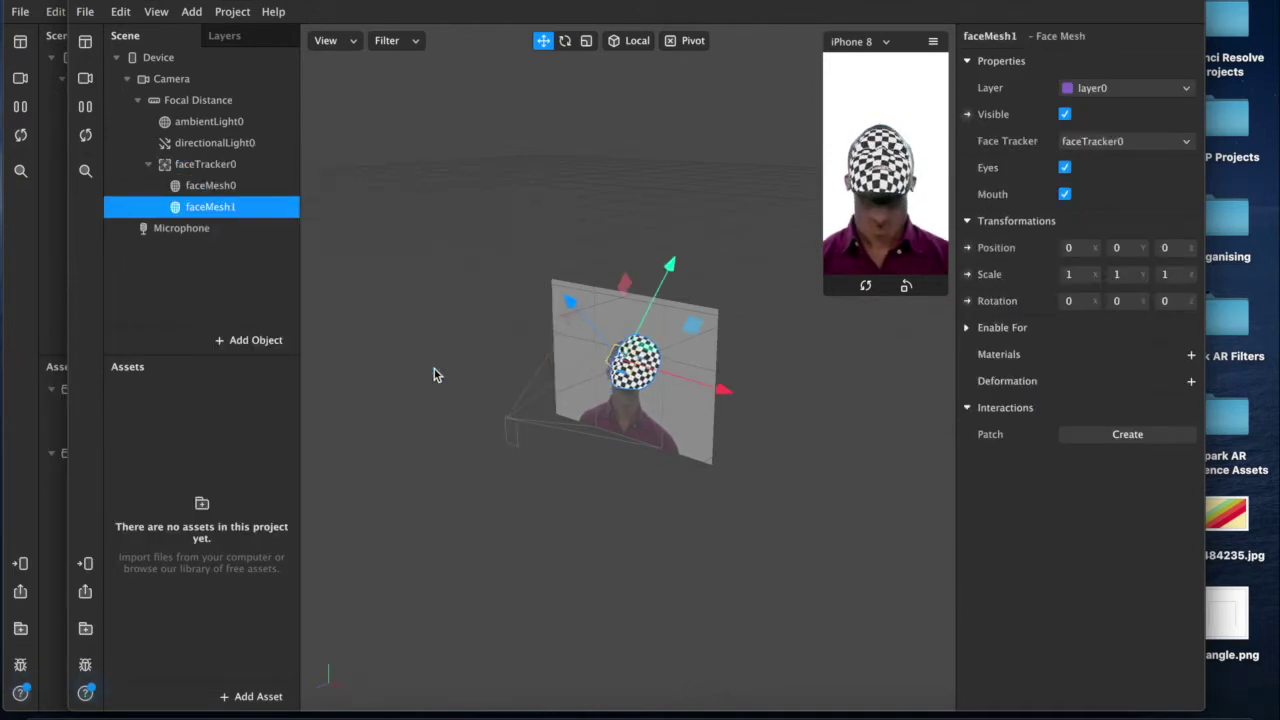
- Rename the first face mesh to "eyes mouth" and the second one to "face"
left_click(218, 187)
left_click(220, 189)
type("eyes mouth")
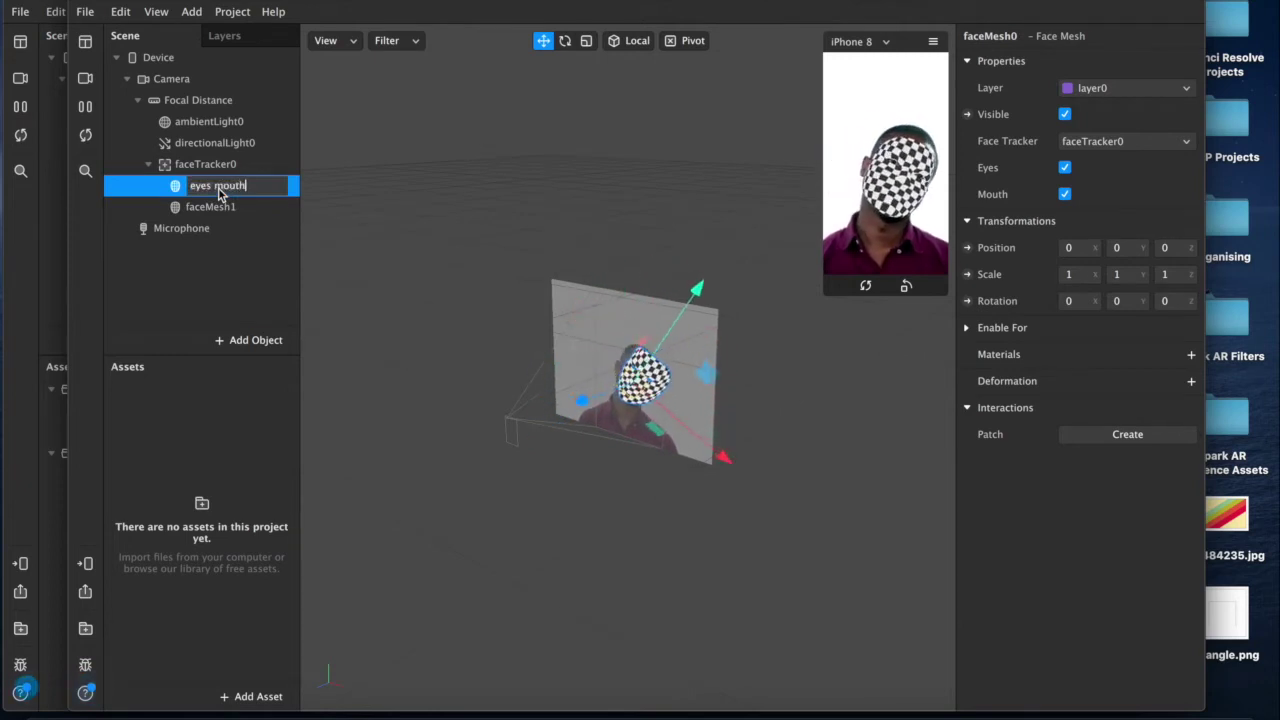
key("Return")
double_click(225, 207)
type("face")
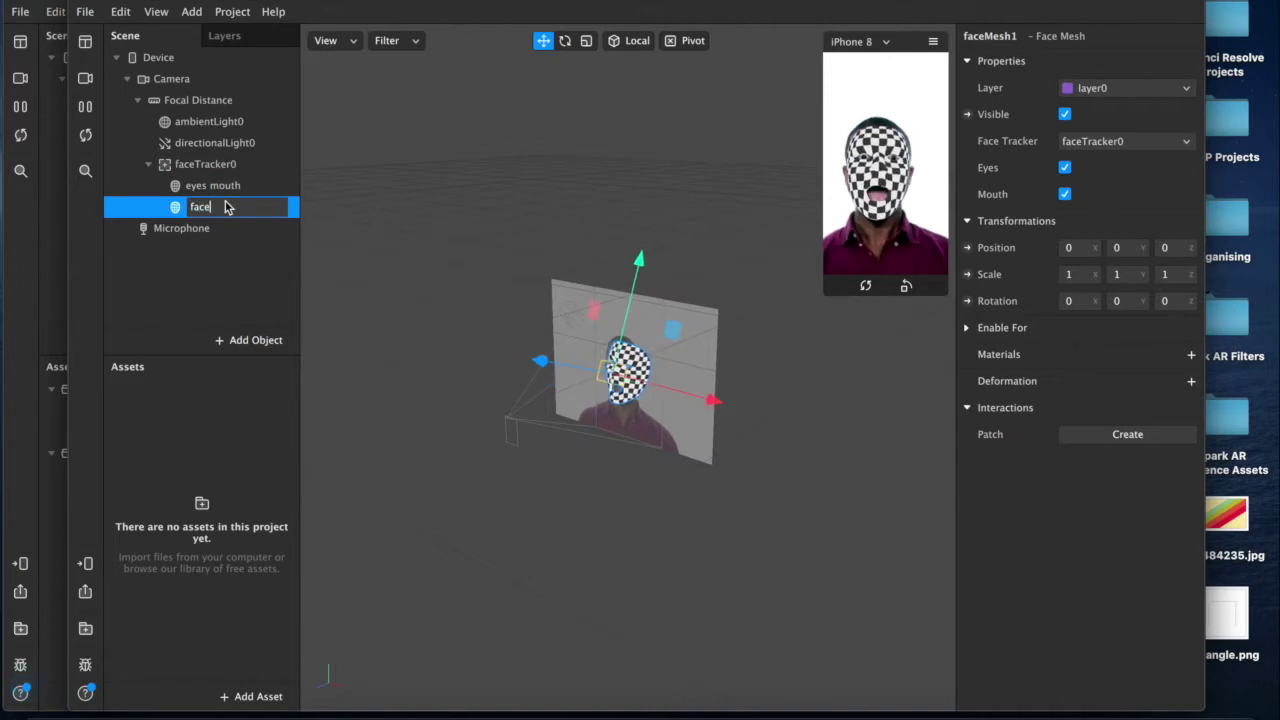
key("Return")
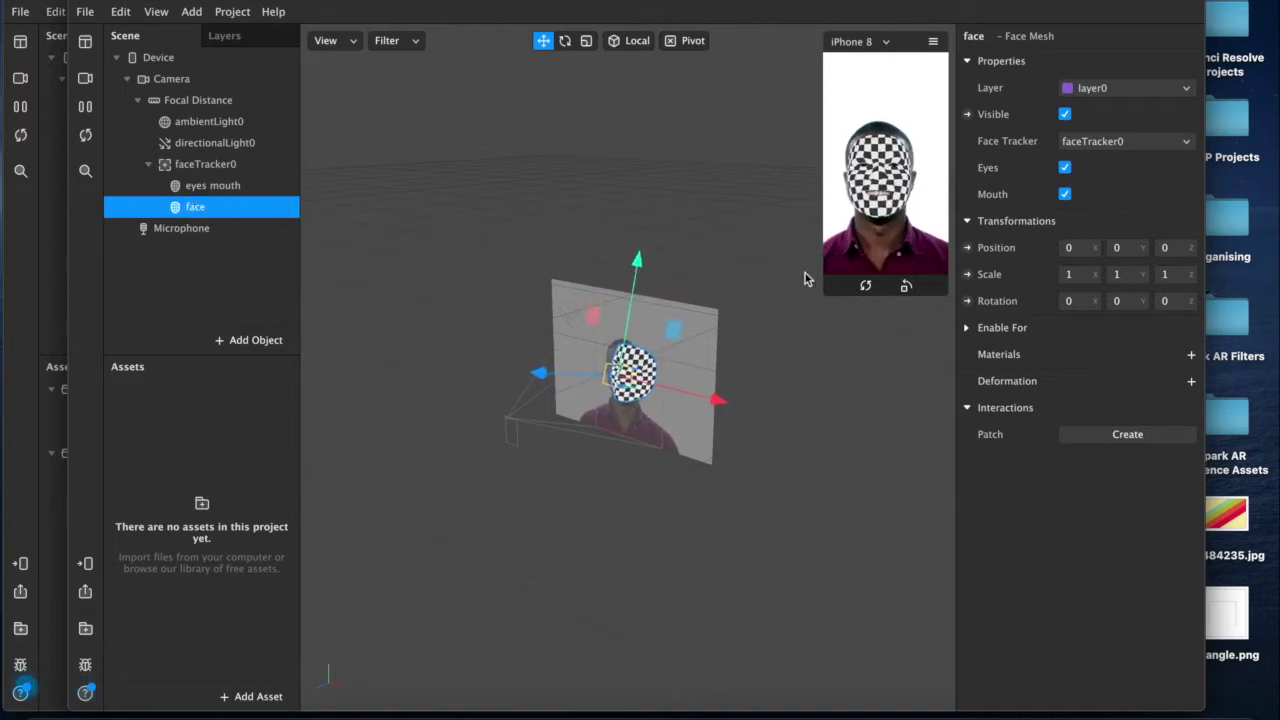
- Assign a new material to the face mesh and show that material's properties
left_click(1191, 355)
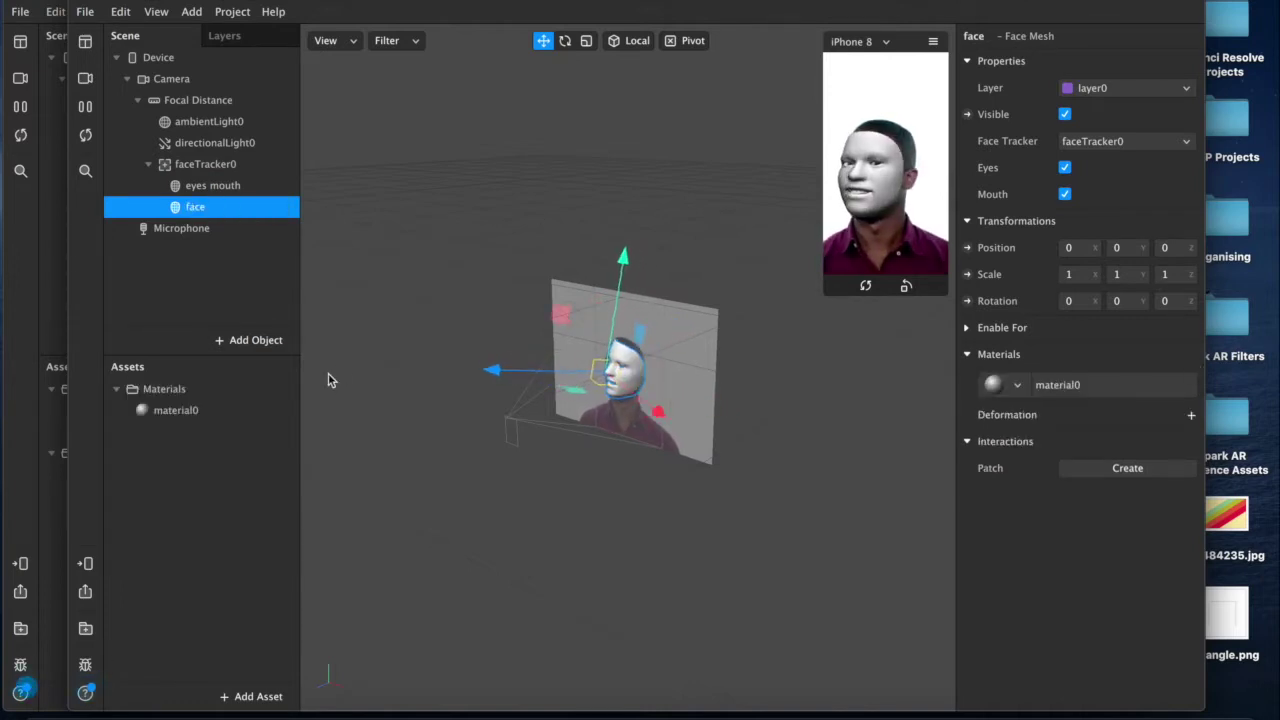
left_click(196, 409)
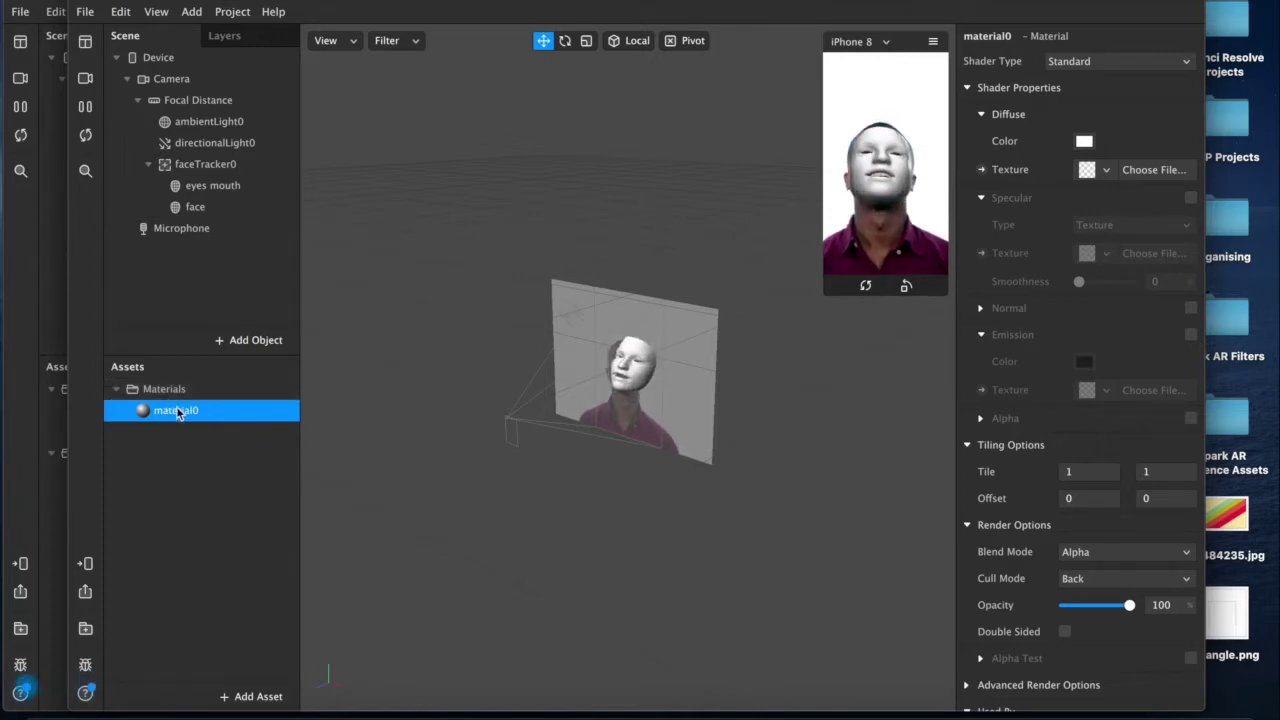
- Add the Machine Shop, Neuer Zollhof and Courtyard Night environment texture presets to the project's assets
left_click(250, 697)
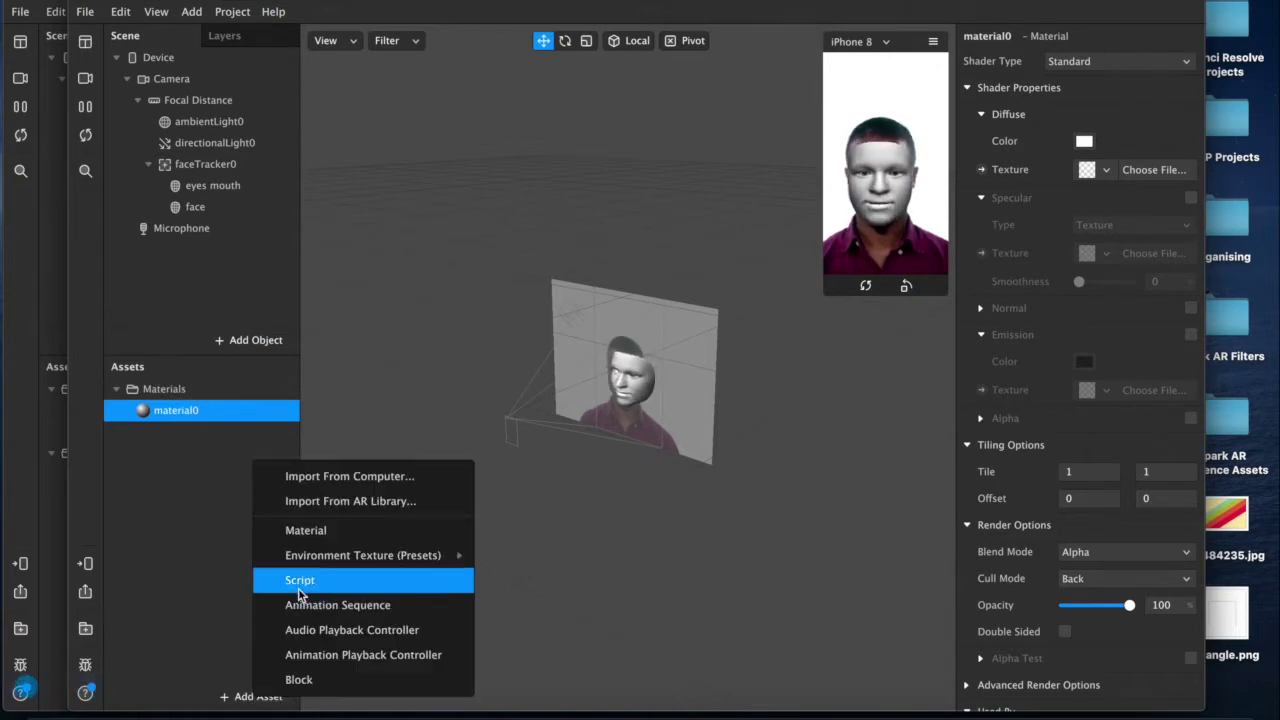
mouse_move(386, 562)
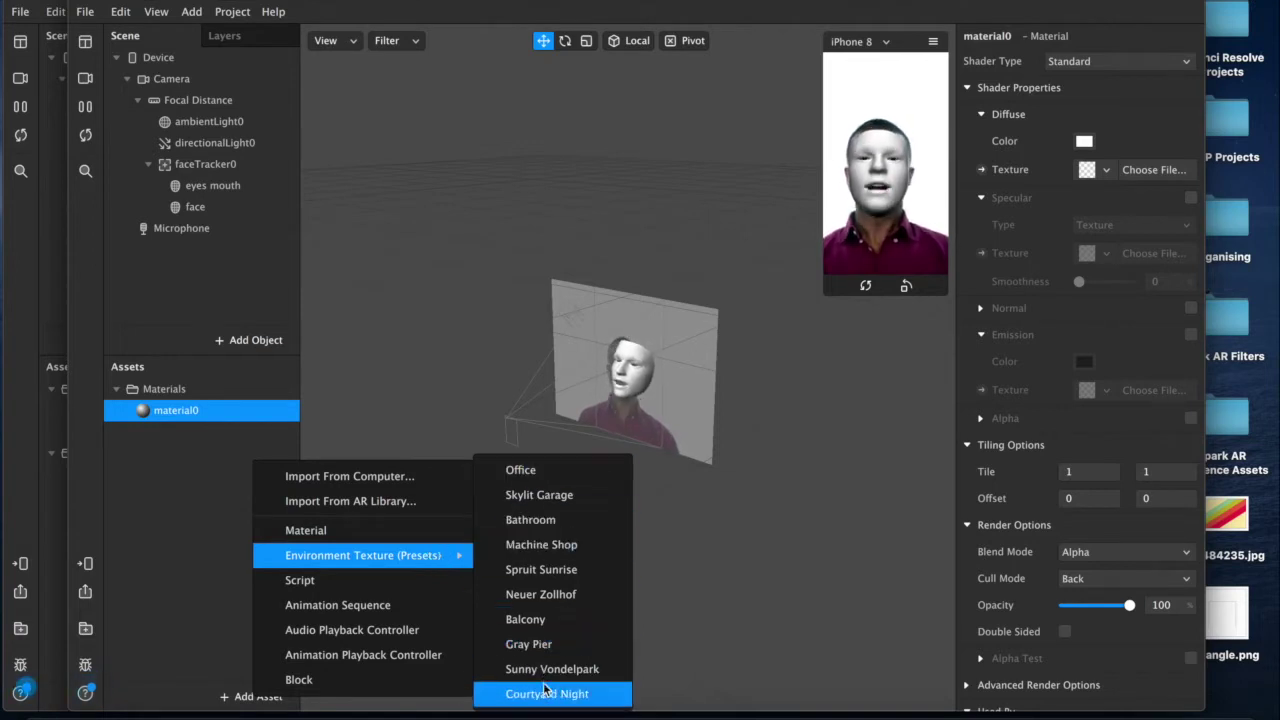
left_click(548, 547)
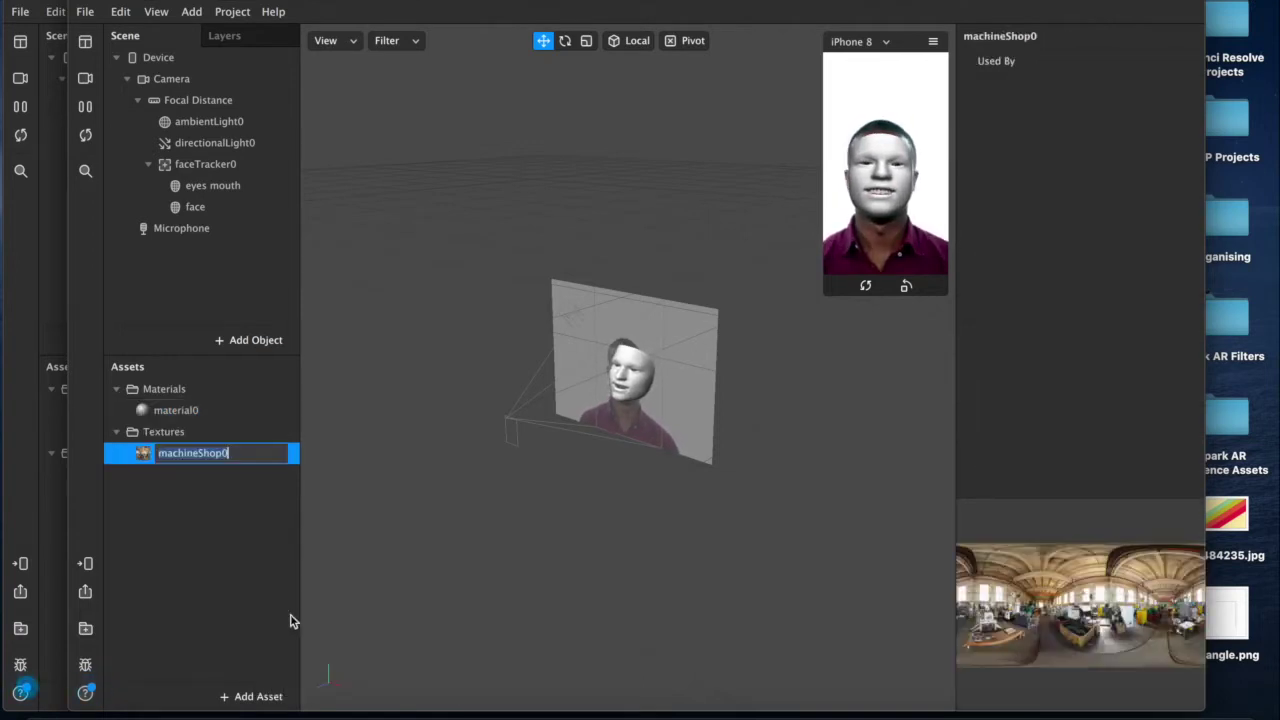
left_click(250, 696)
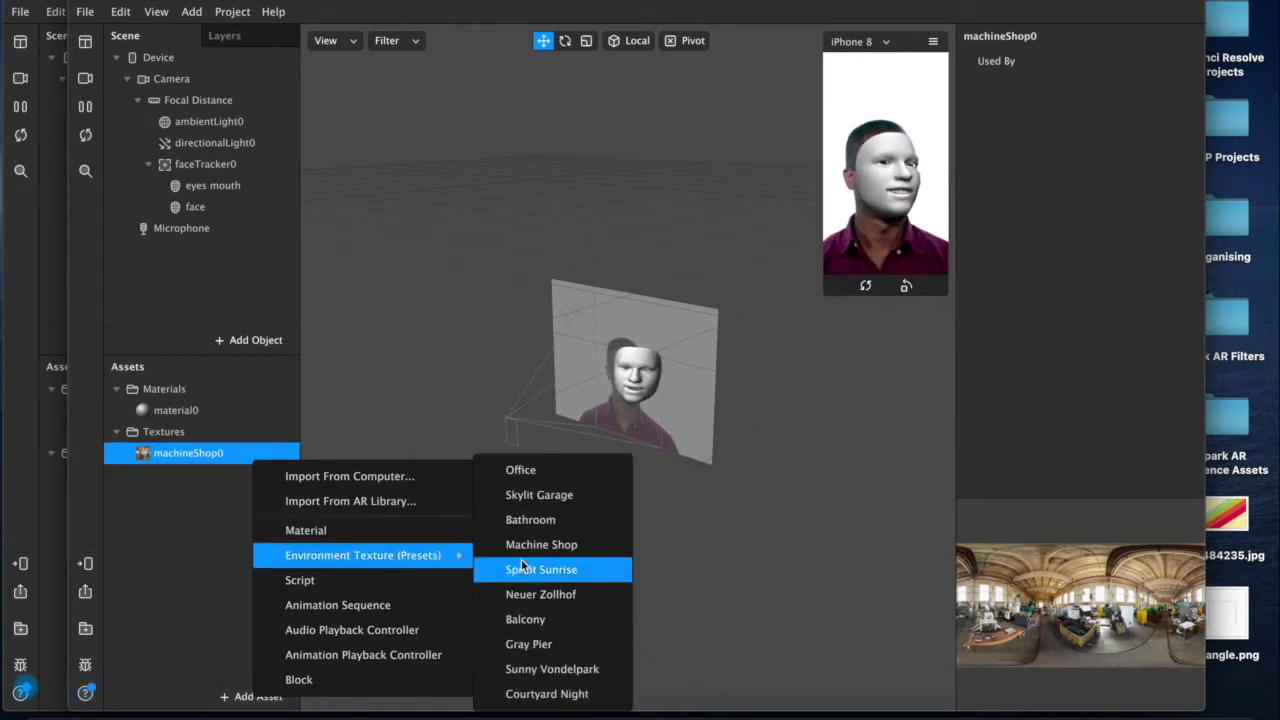
left_click(530, 596)
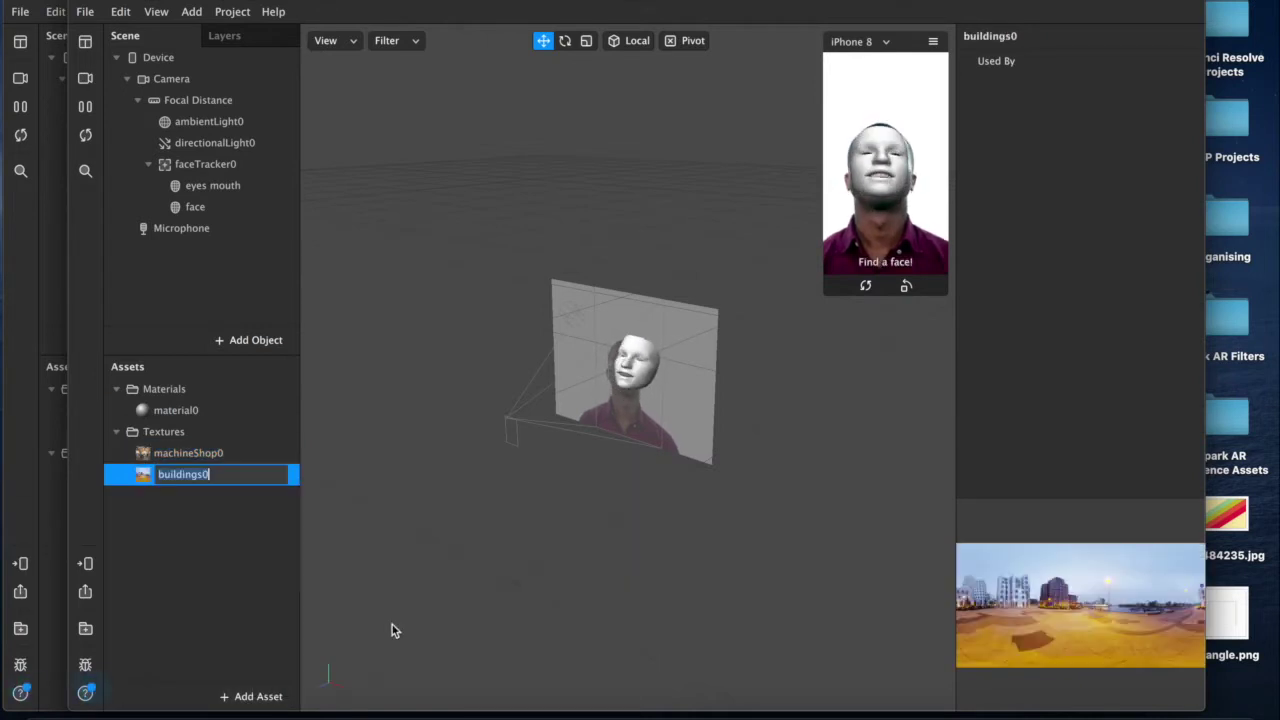
left_click(258, 697)
mouse_move(394, 555)
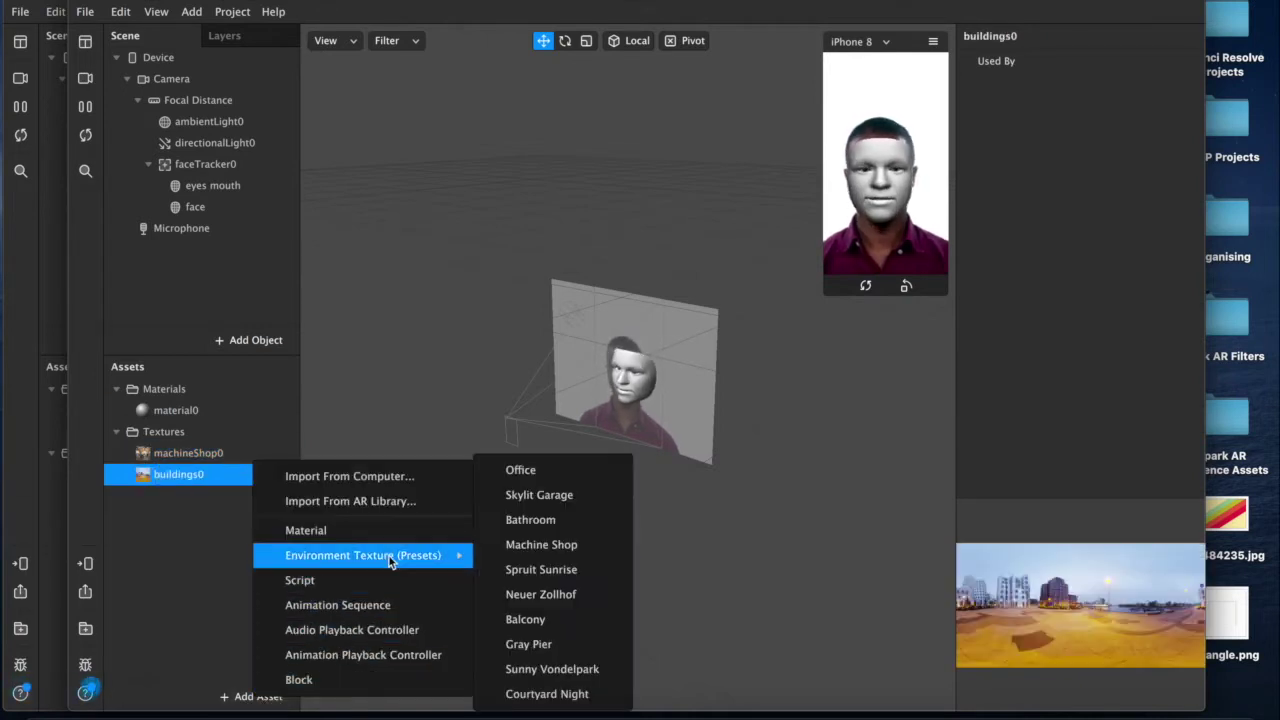
left_click(556, 694)
- Switch to the HDRI Haven website in the browser and look over its Textures catalogue and home page
key("ctrl+Left")
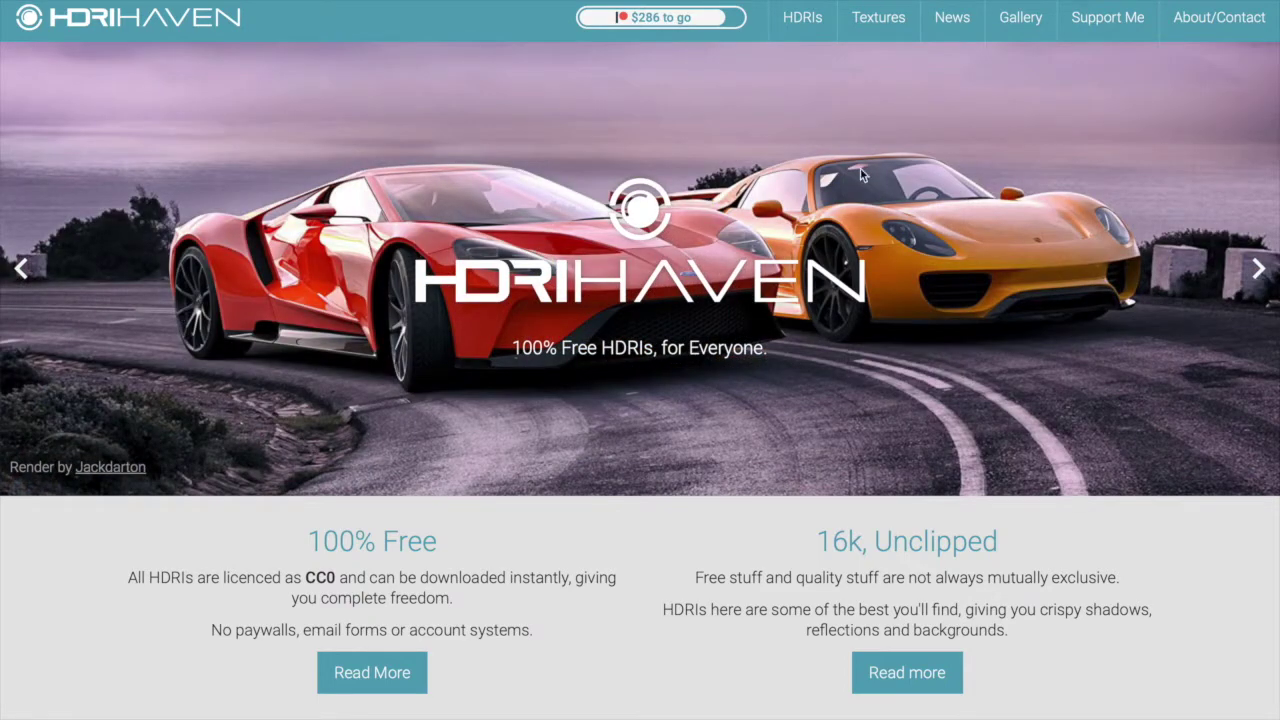
left_click(884, 17)
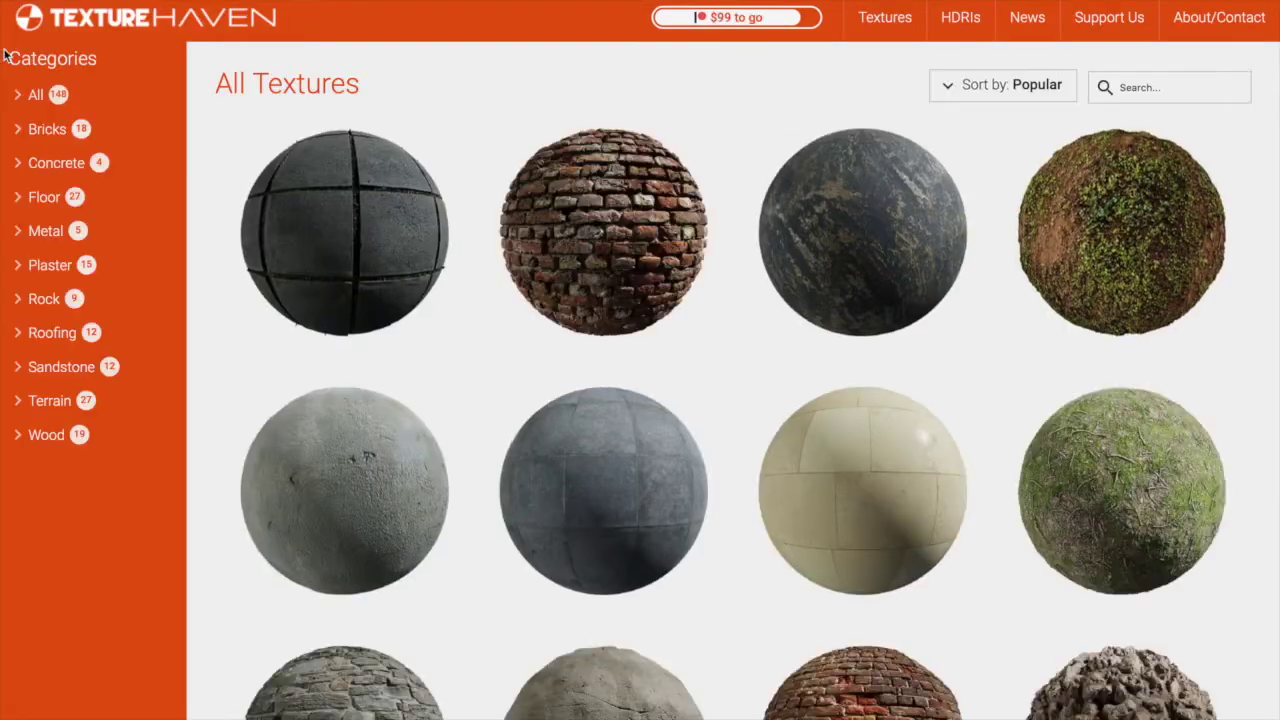
scroll(608, 266, "down", 1)
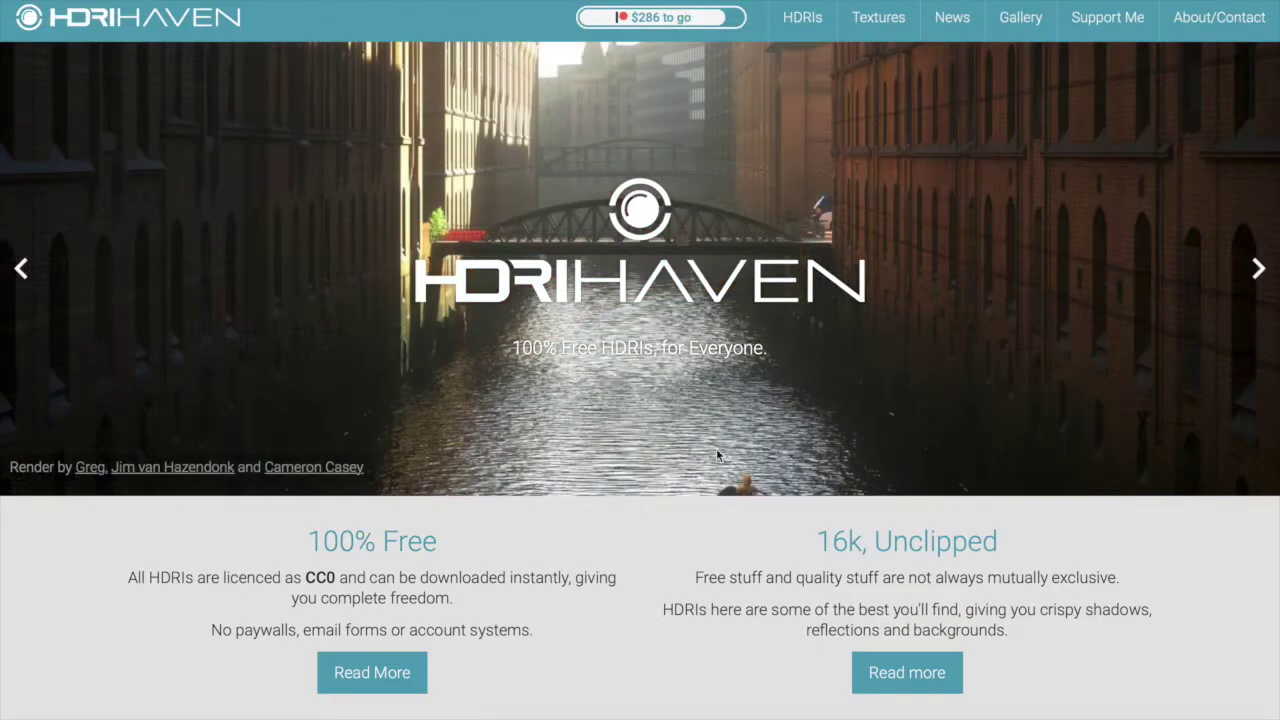
scroll(716, 448, "down", 5)
scroll(735, 478, "up", 4)
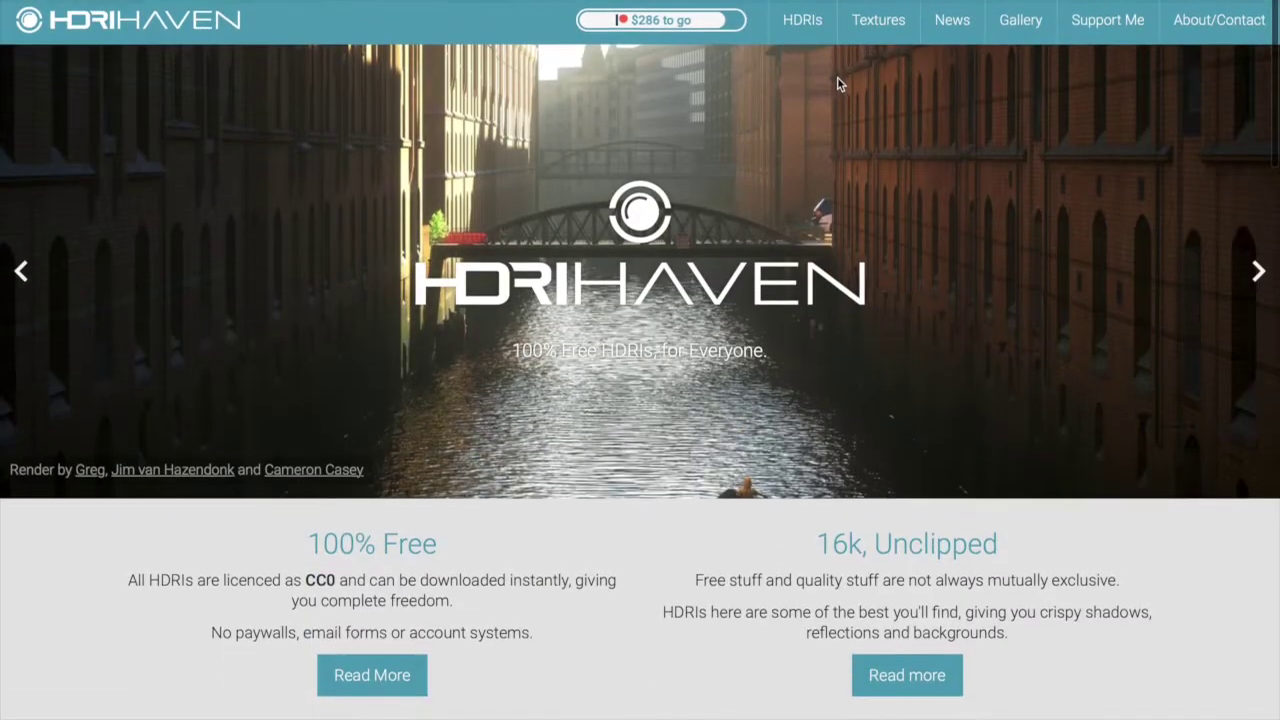
- Browse the latest HDRIs and view the panorama of the city street, returning to the overview
left_click(803, 17)
scroll(640, 306, "down", 6)
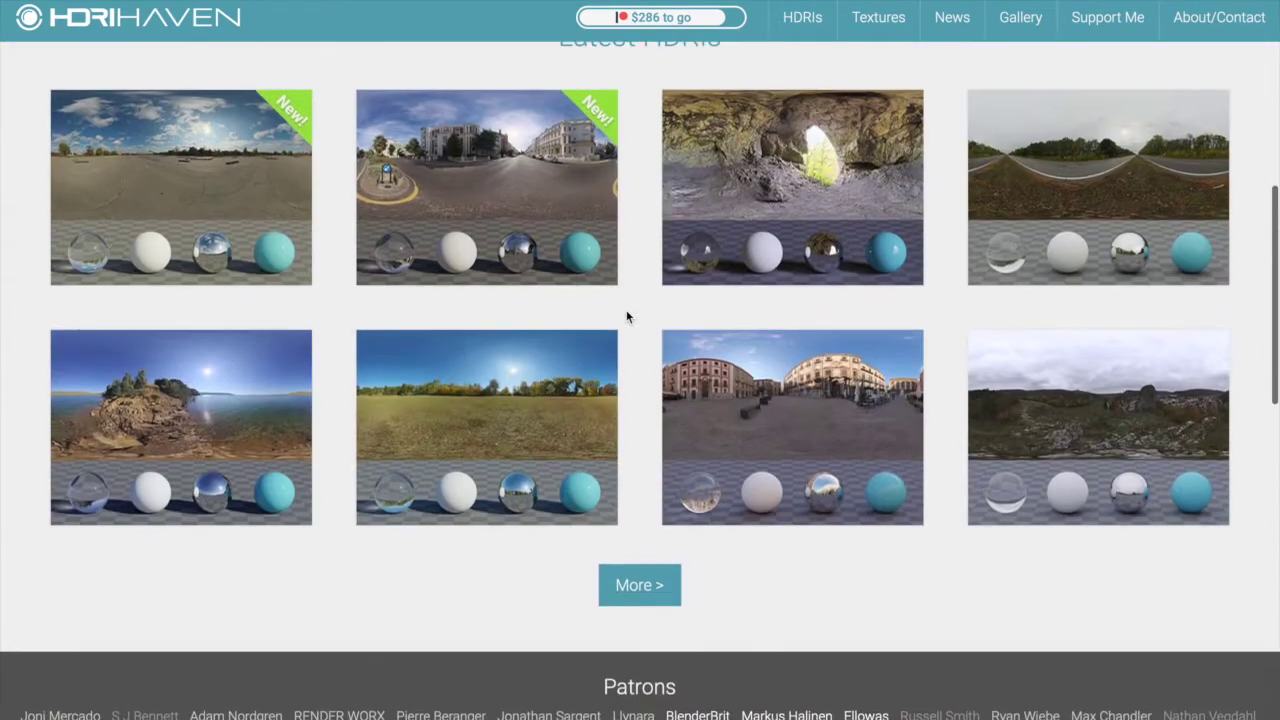
left_click(453, 193)
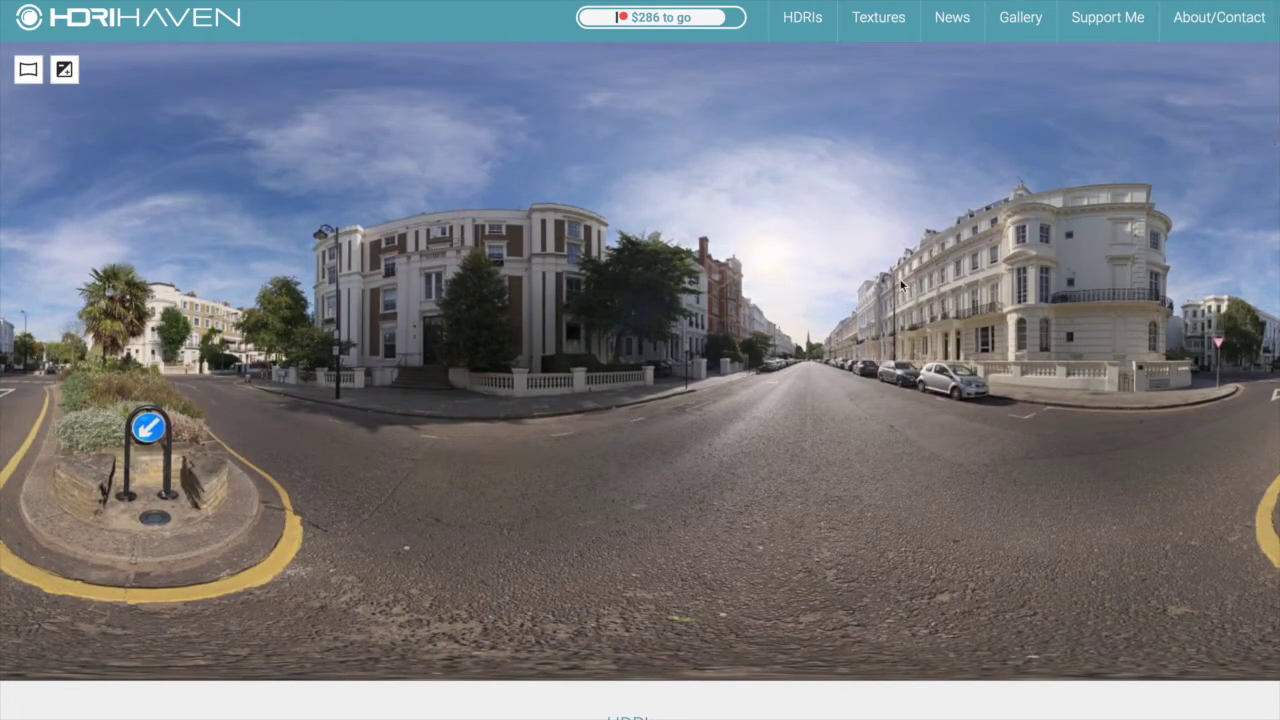
key("alt+Left")
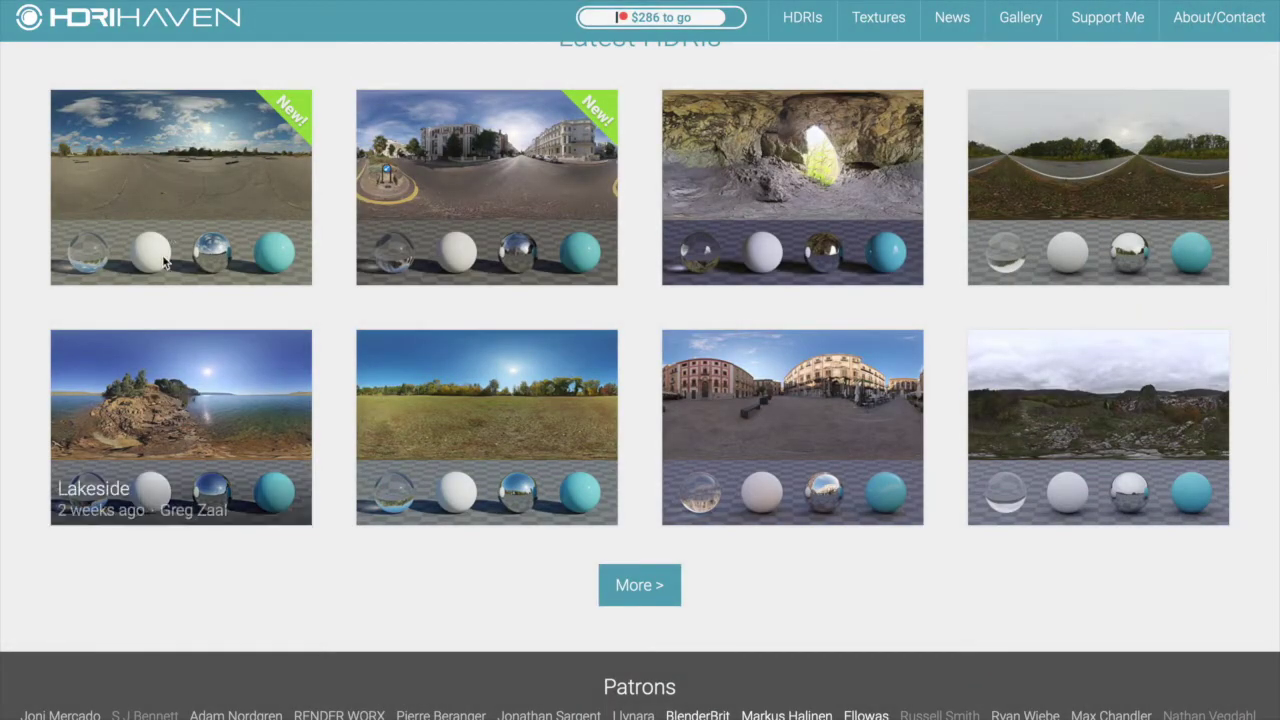
- Open the Lakeside HDRI page and review its preview, download resolutions and similar HDRIs
left_click(280, 345)
scroll(453, 330, "down", 5)
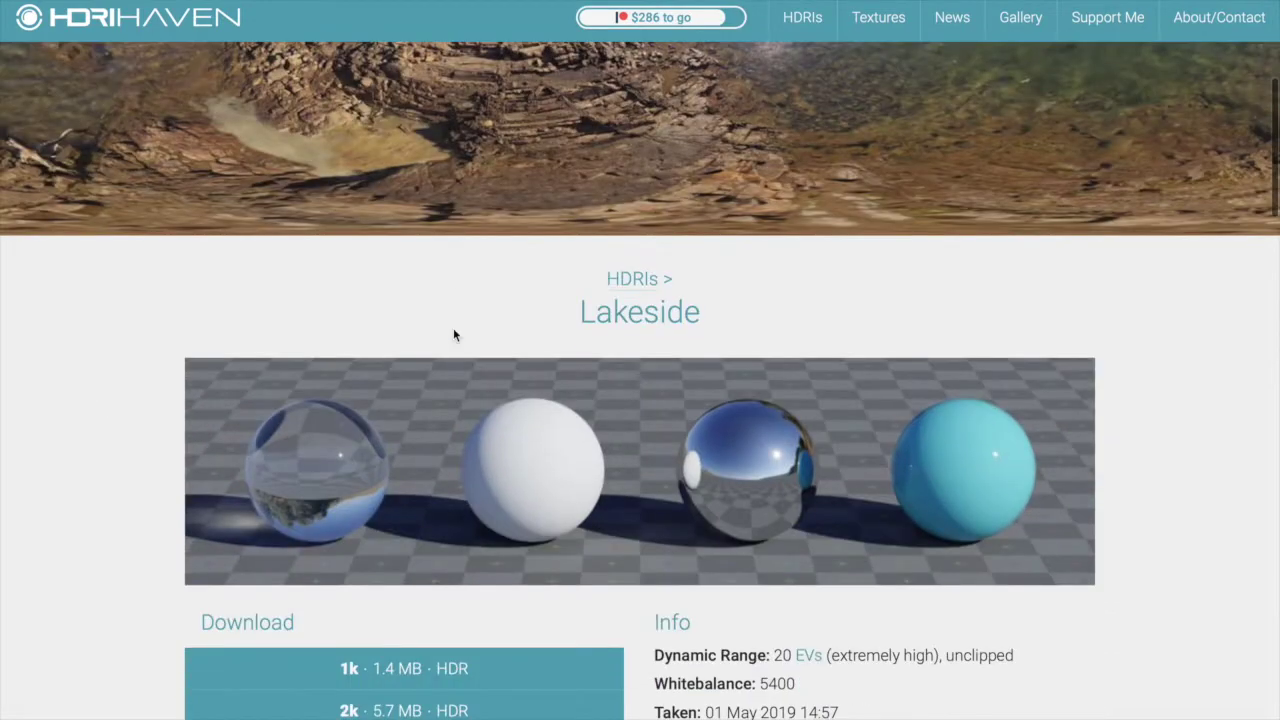
scroll(686, 340, "down", 5)
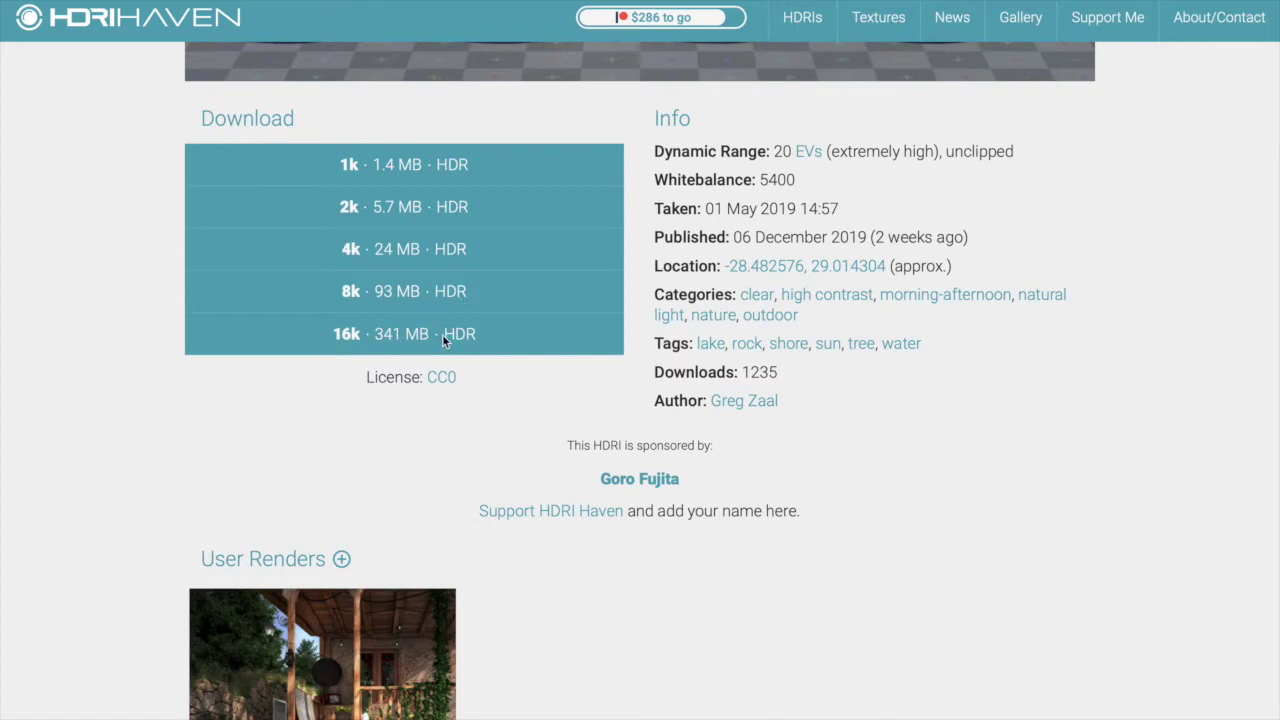
scroll(437, 462, "down", 8)
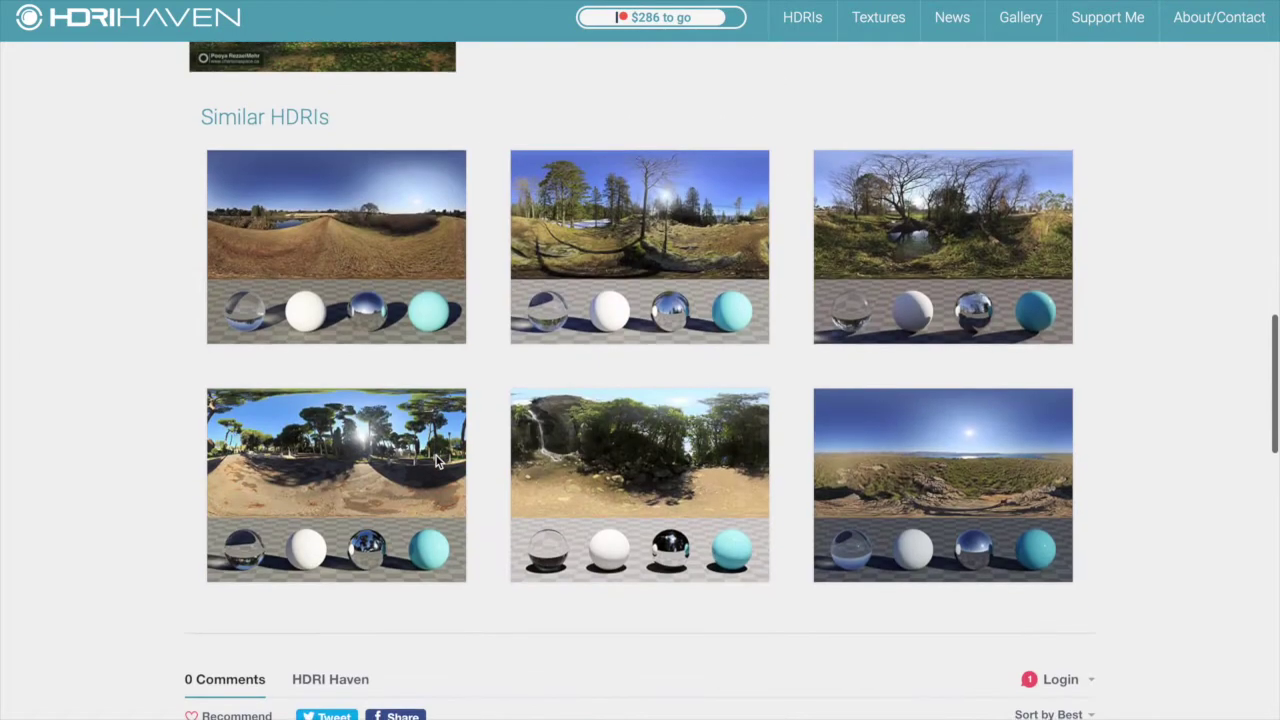
scroll(437, 462, "up", 15)
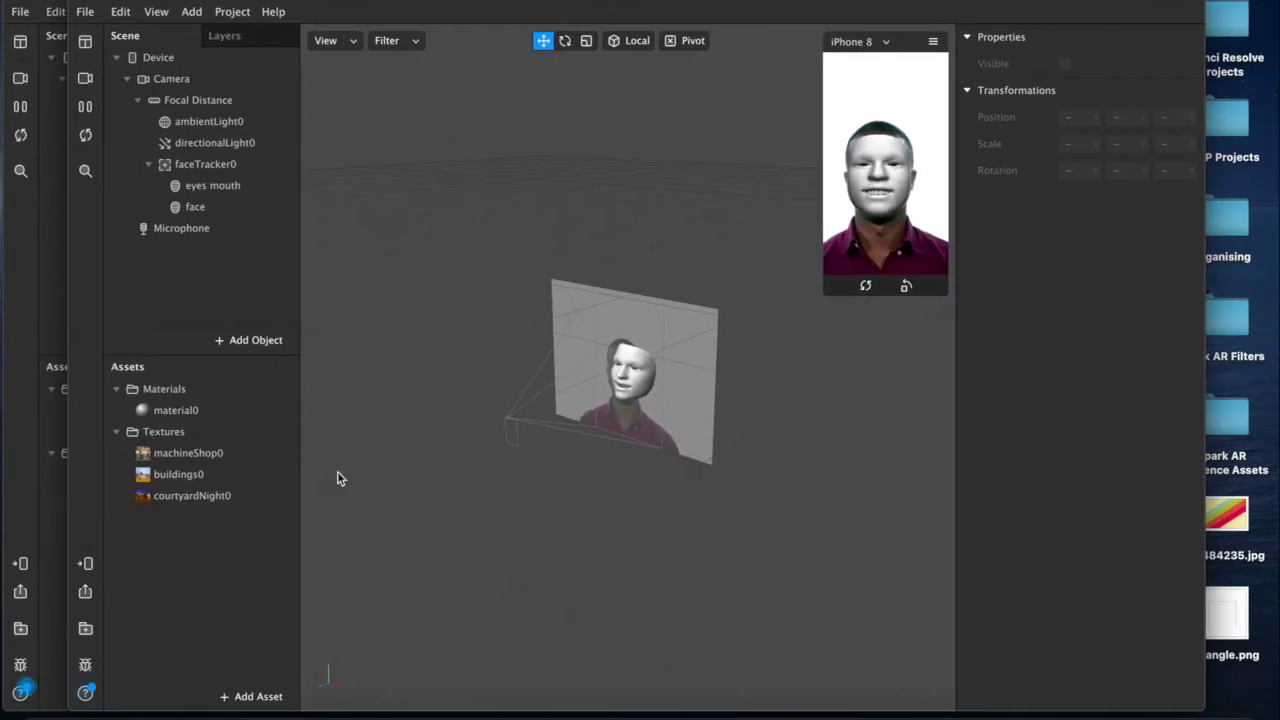
- Back in Spark AR Studio, rename material0 to "face"
left_click(193, 410)
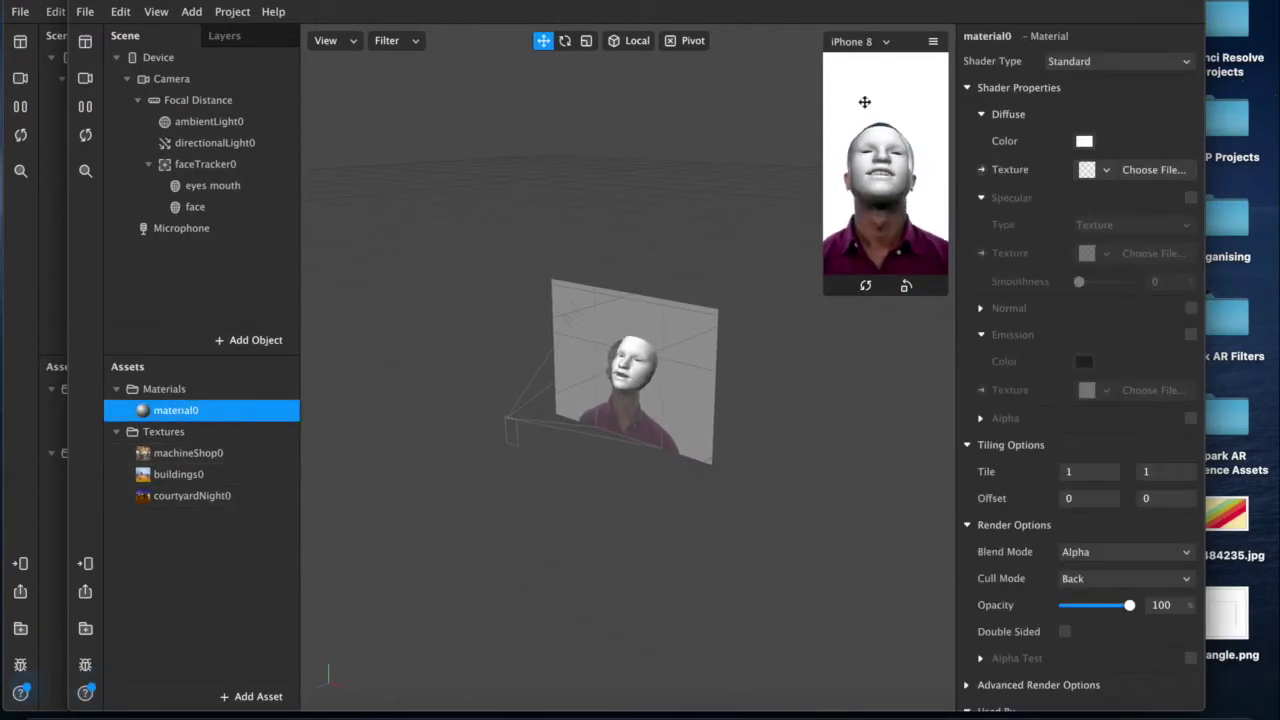
double_click(192, 414)
type("face")
key("Return")
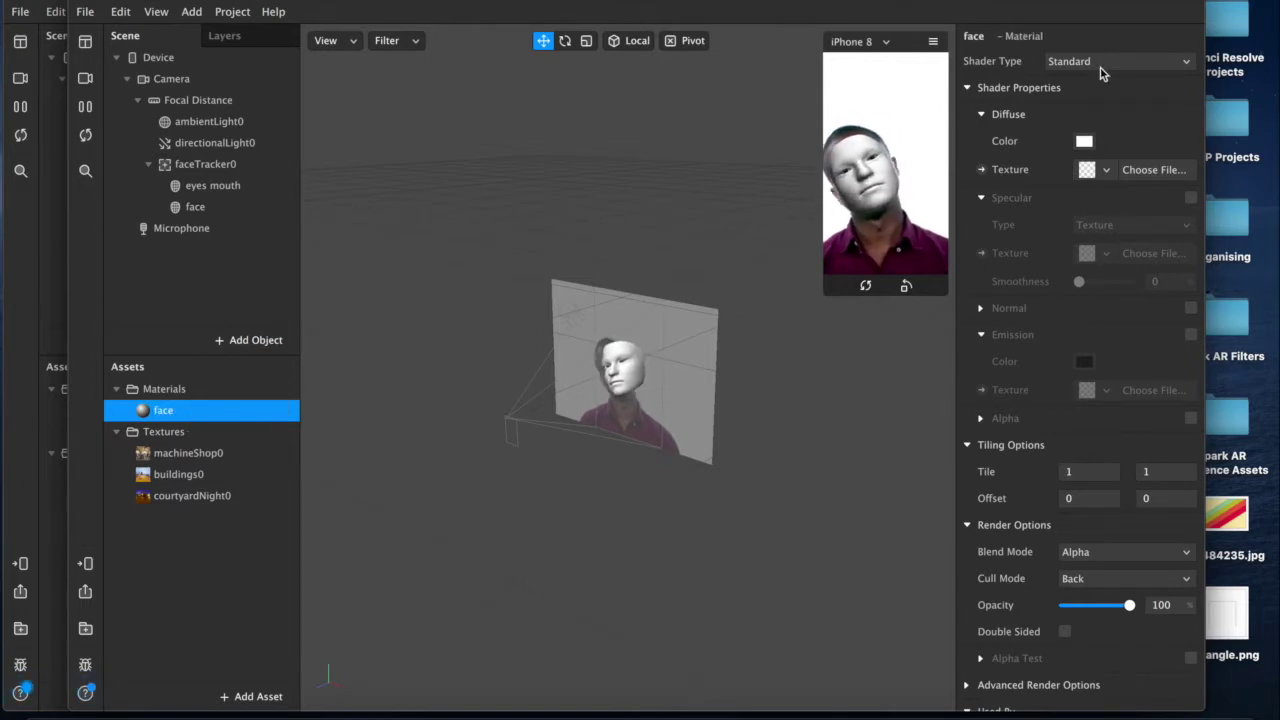
- Set the face material's shader type to Physically-Based and enlarge the device preview
left_click(1078, 61)
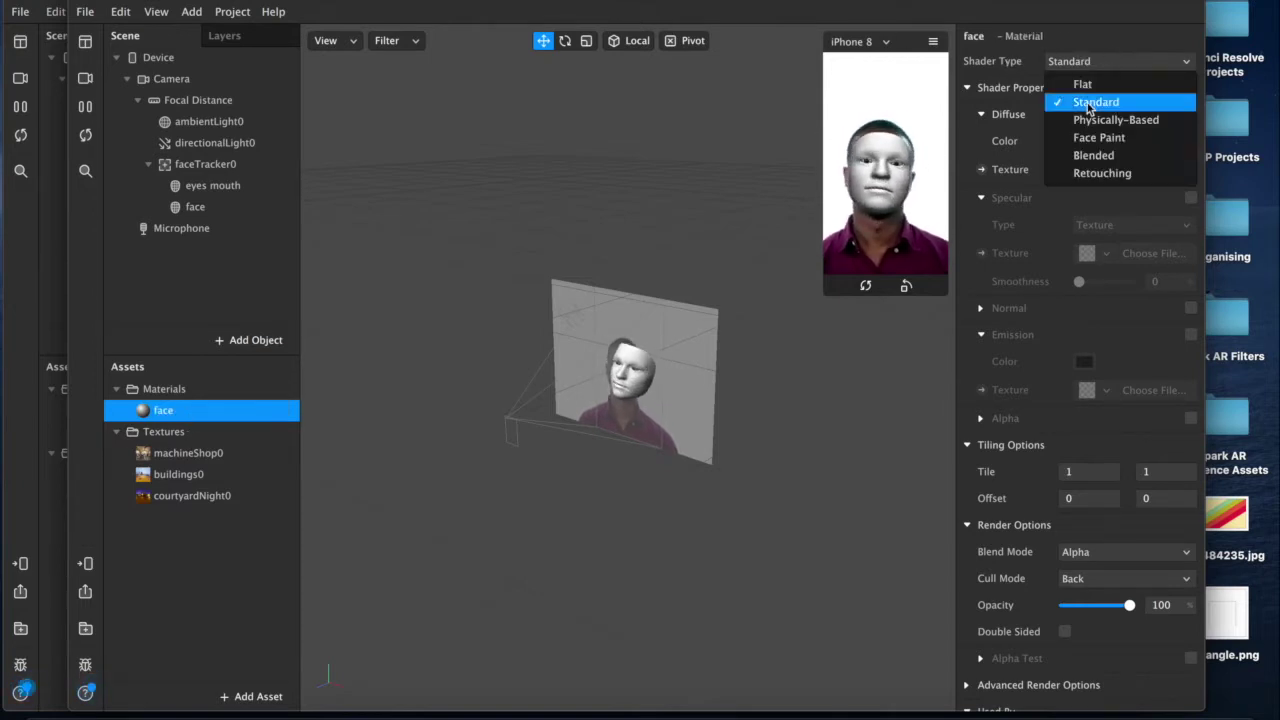
left_click(1095, 120)
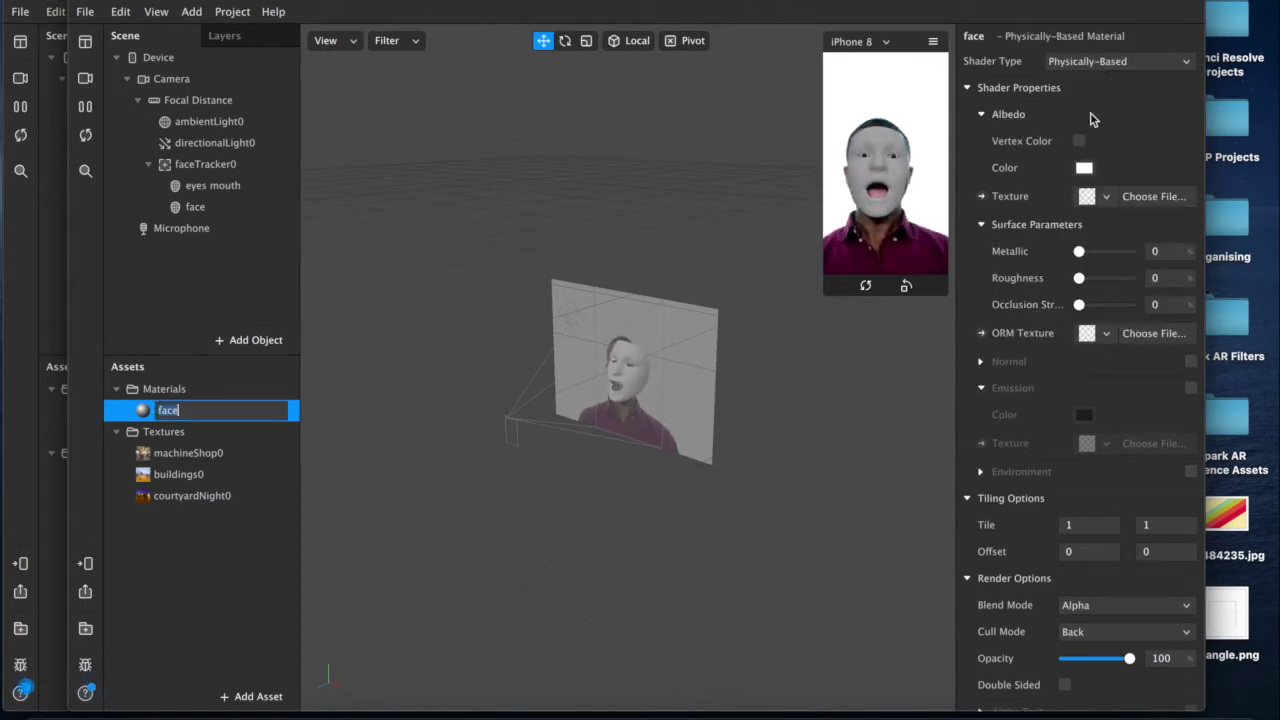
left_click(845, 287)
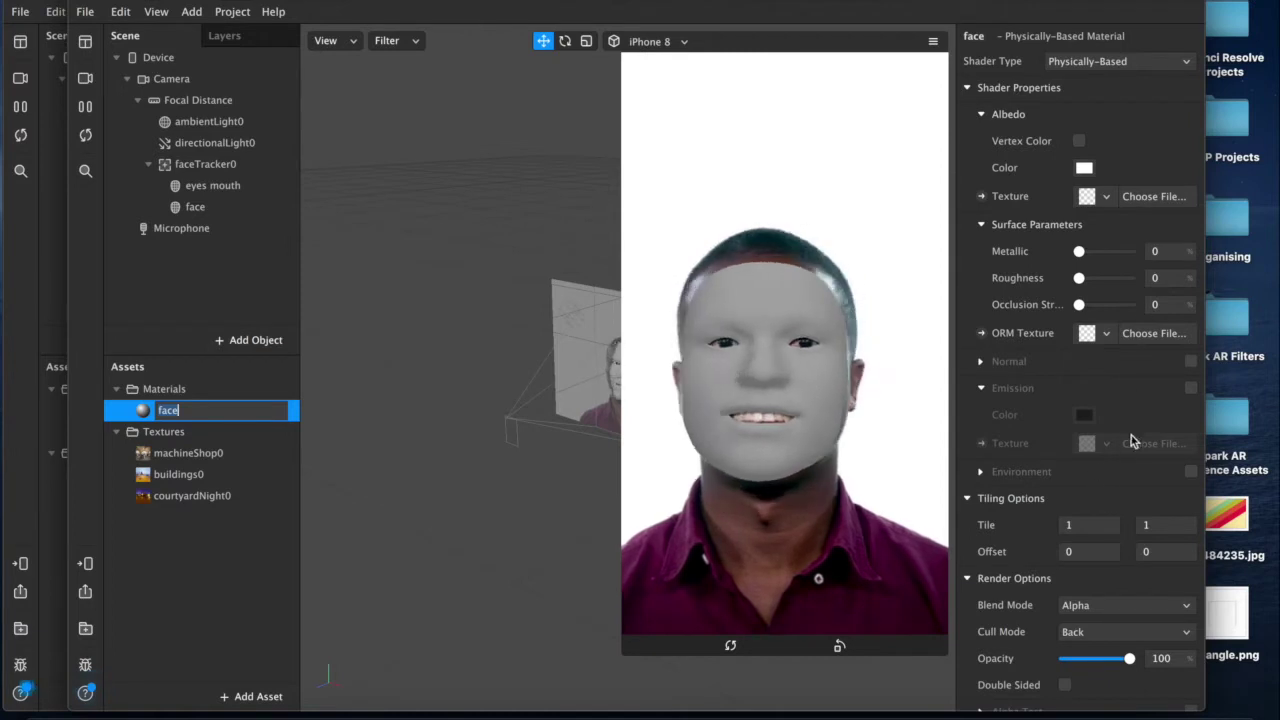
- Enable the face material's environment reflection and assign the machineShop0 texture to it
left_click(1190, 472)
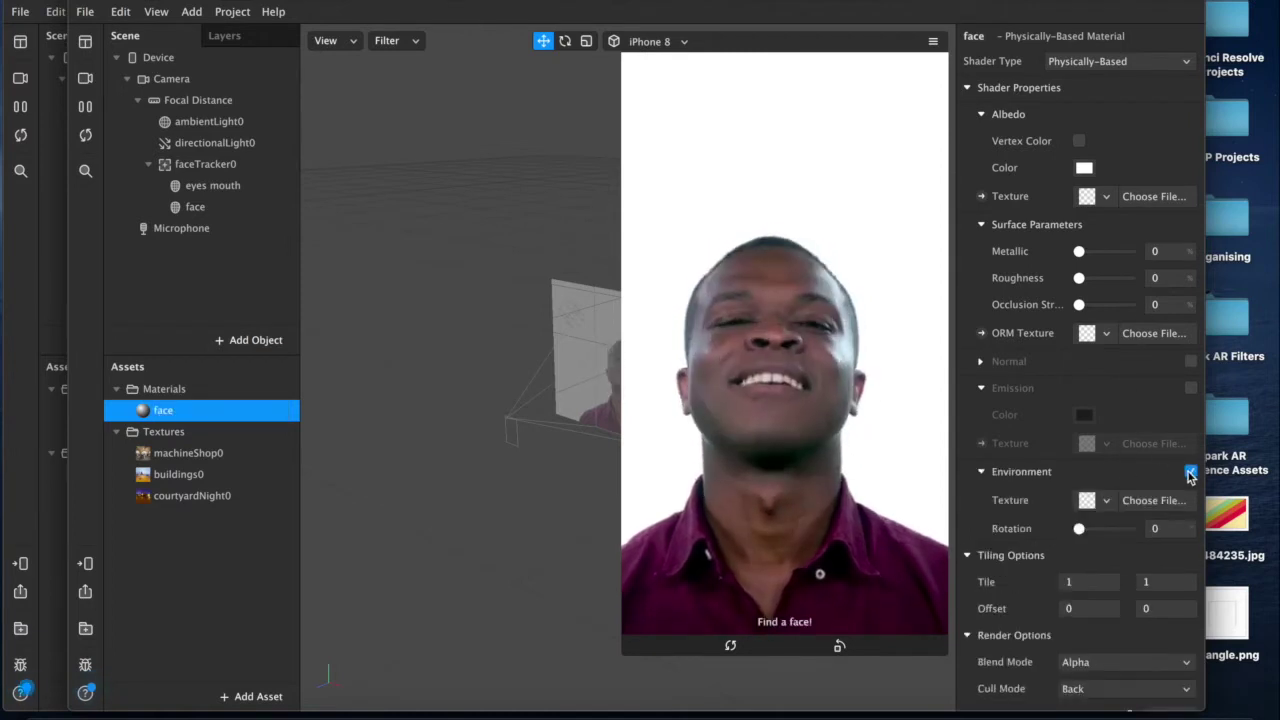
left_click(1106, 502)
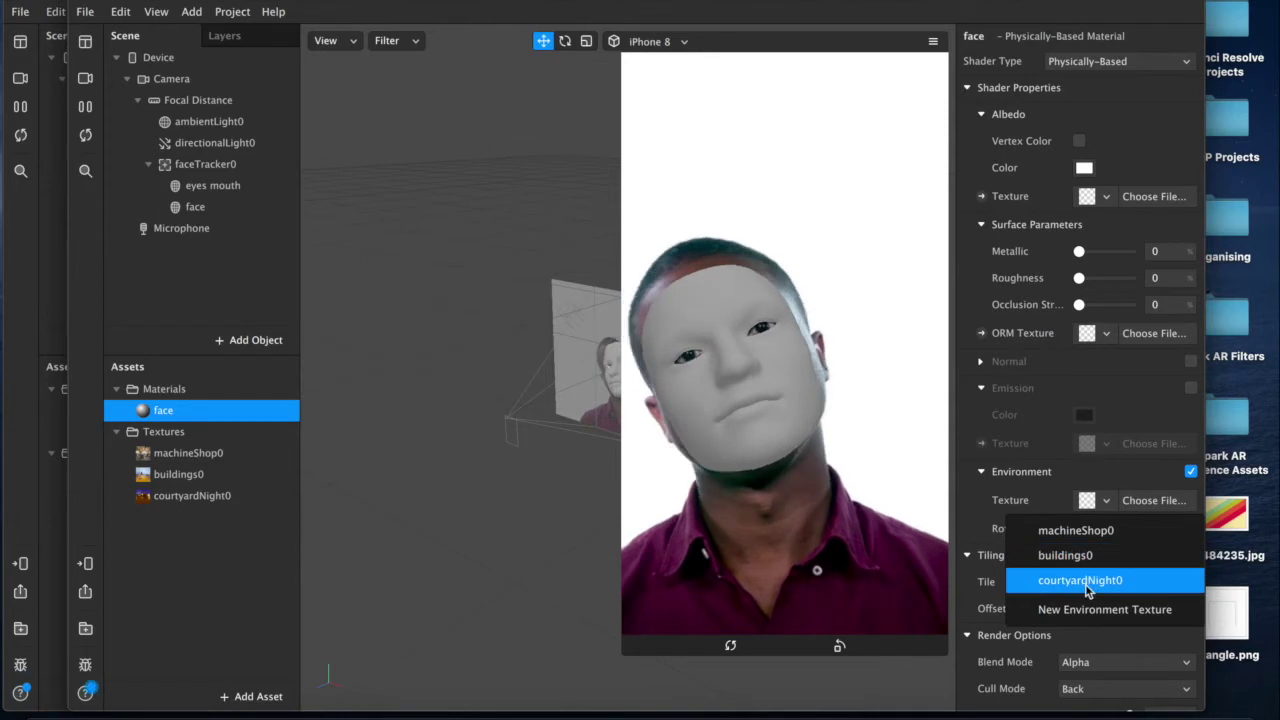
left_click(1098, 530)
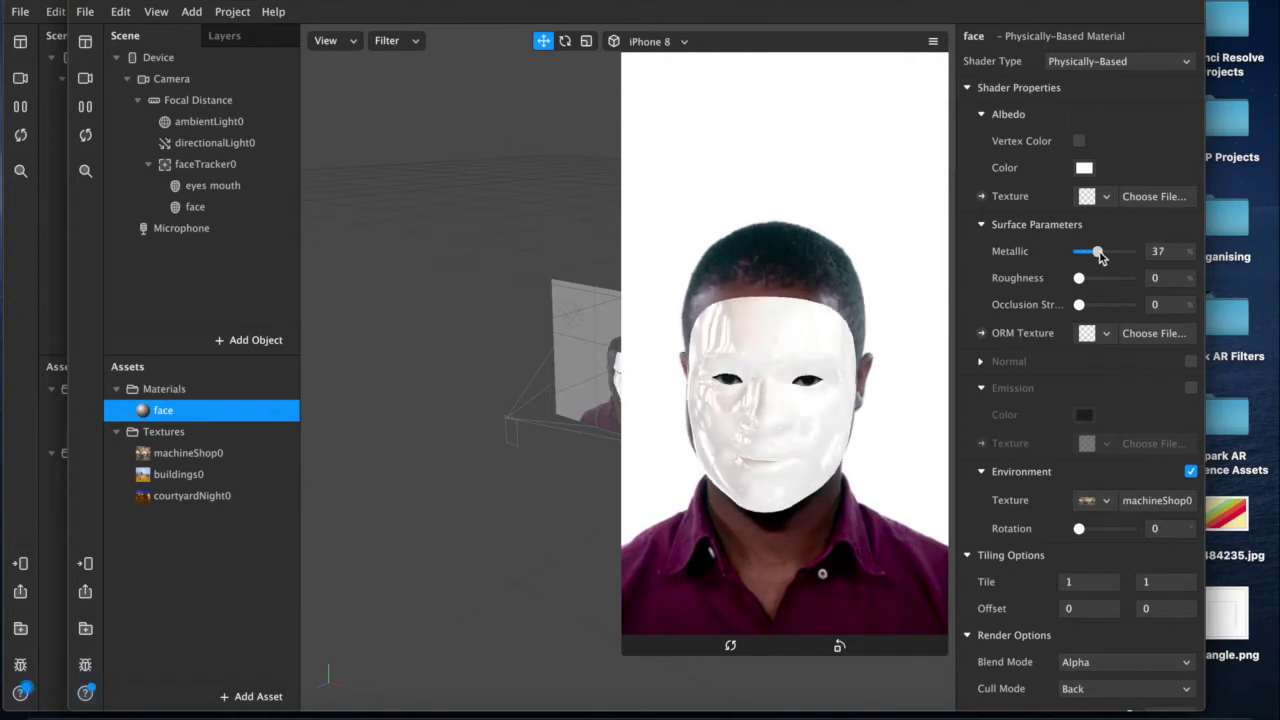
- Set the face material's surface parameters to metallic 100%, roughness 20% and occlusion strength 100%
left_click_drag(1100, 256, 1137, 255)
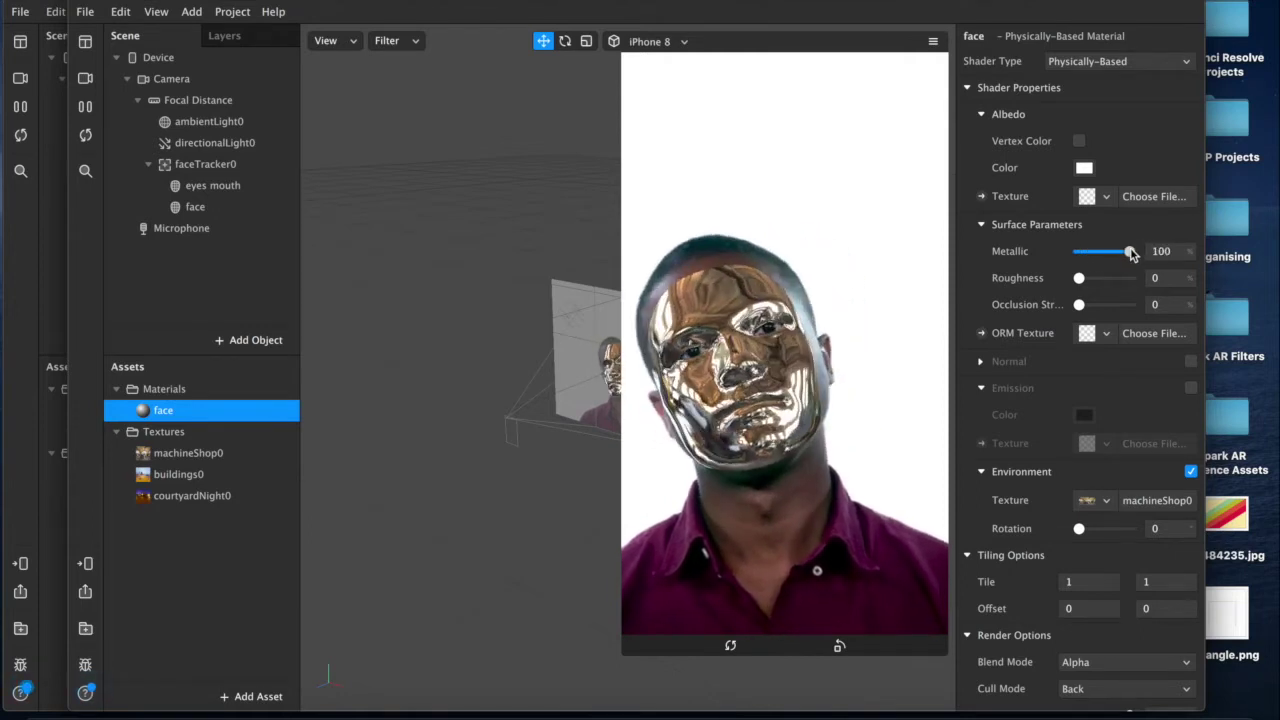
left_click_drag(1130, 252, 1099, 252)
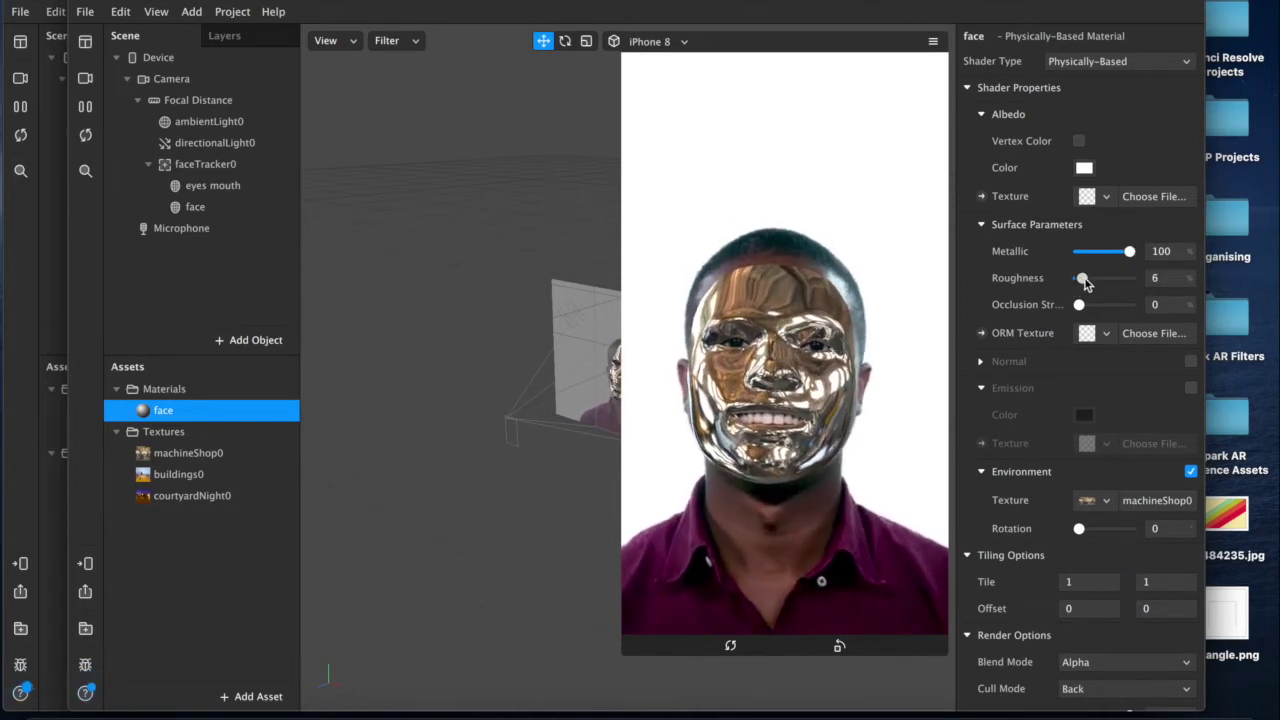
left_click_drag(1085, 282, 1095, 284)
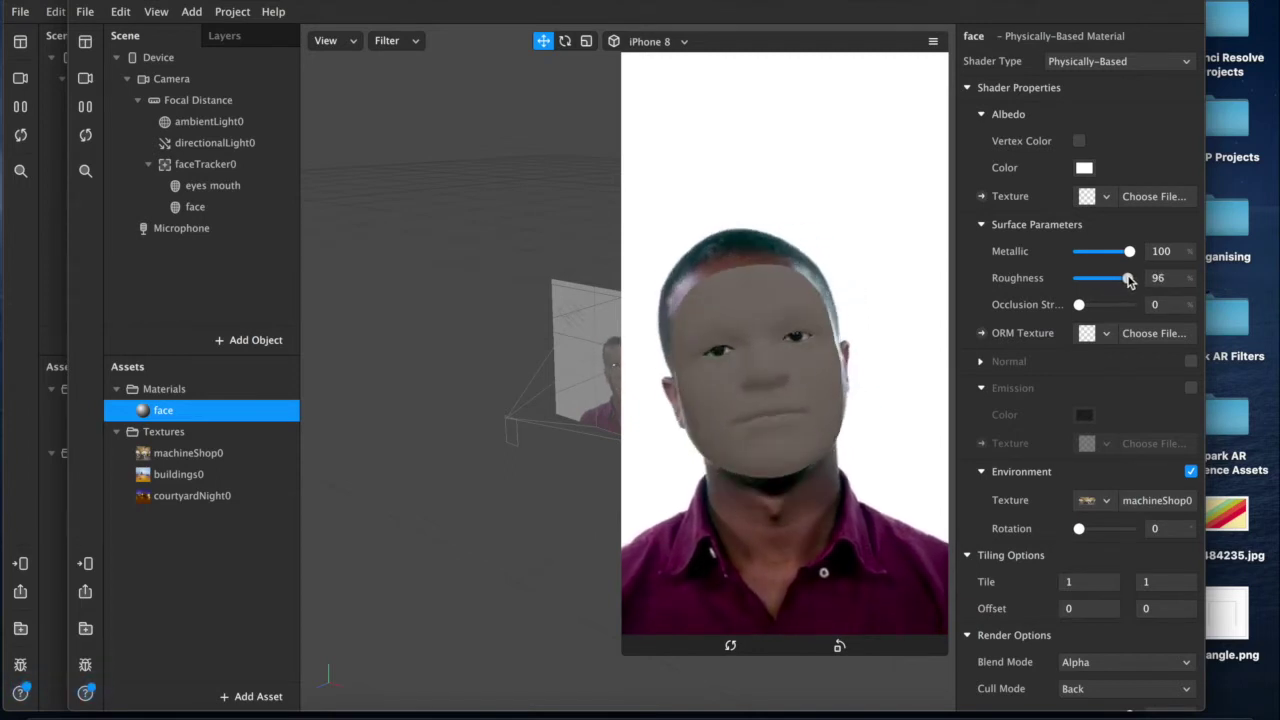
left_click_drag(1130, 252, 1101, 287)
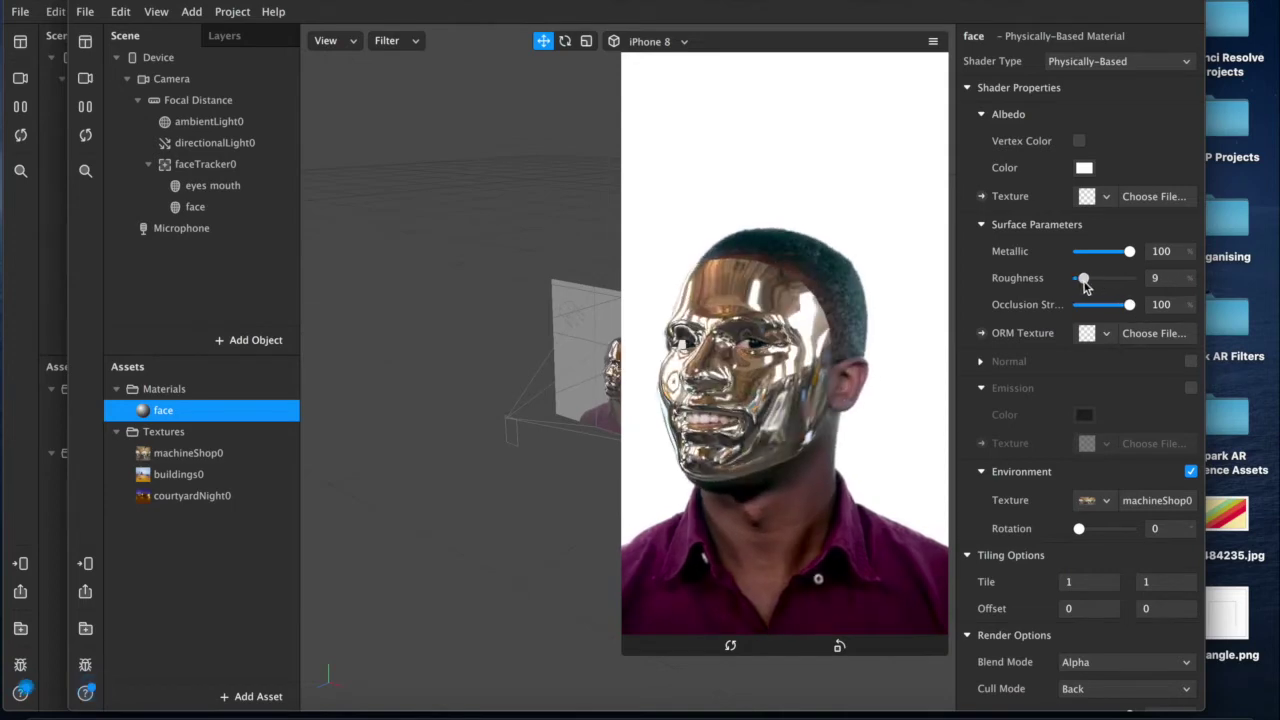
mouse_move(1084, 282)
left_mouse_down()
mouse_move(1104, 289)
mouse_move(1086, 289)
left_mouse_up()
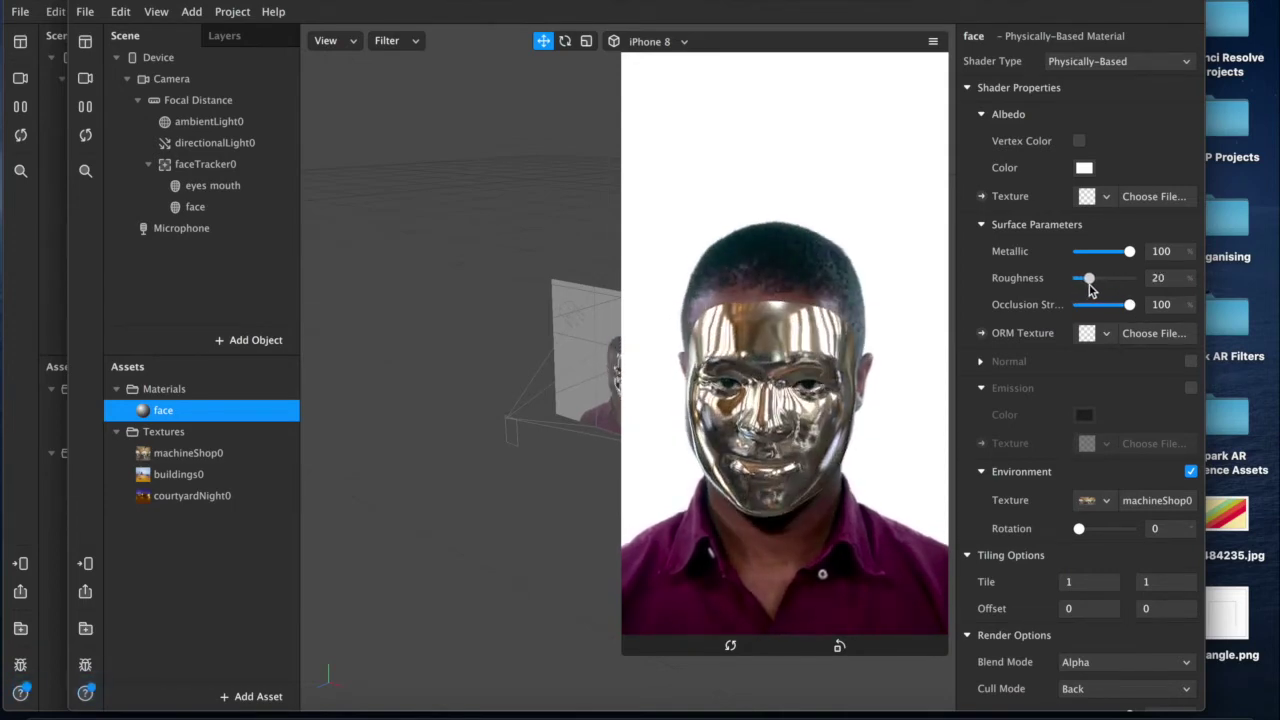
left_click_drag(1128, 251, 1126, 254)
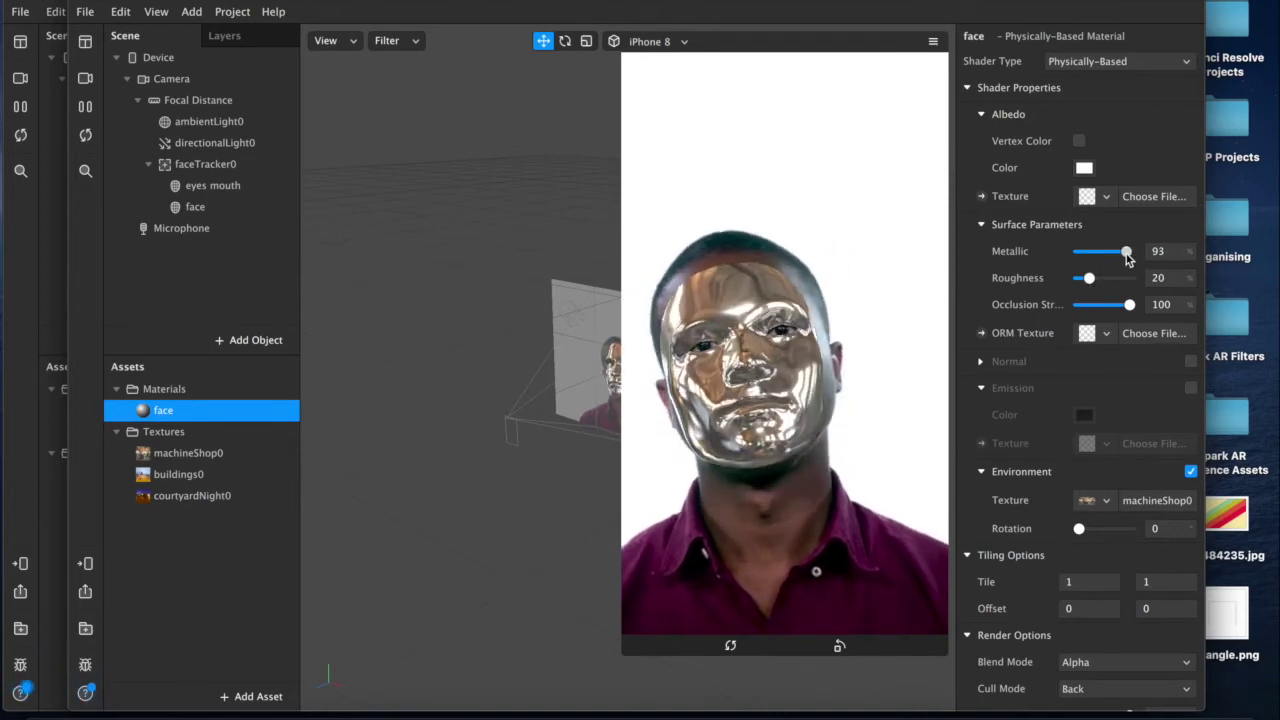
- Try green and yellow albedo colours on the face material and settle on the pale gold FFF790 at 100% opacity
left_click(1084, 168)
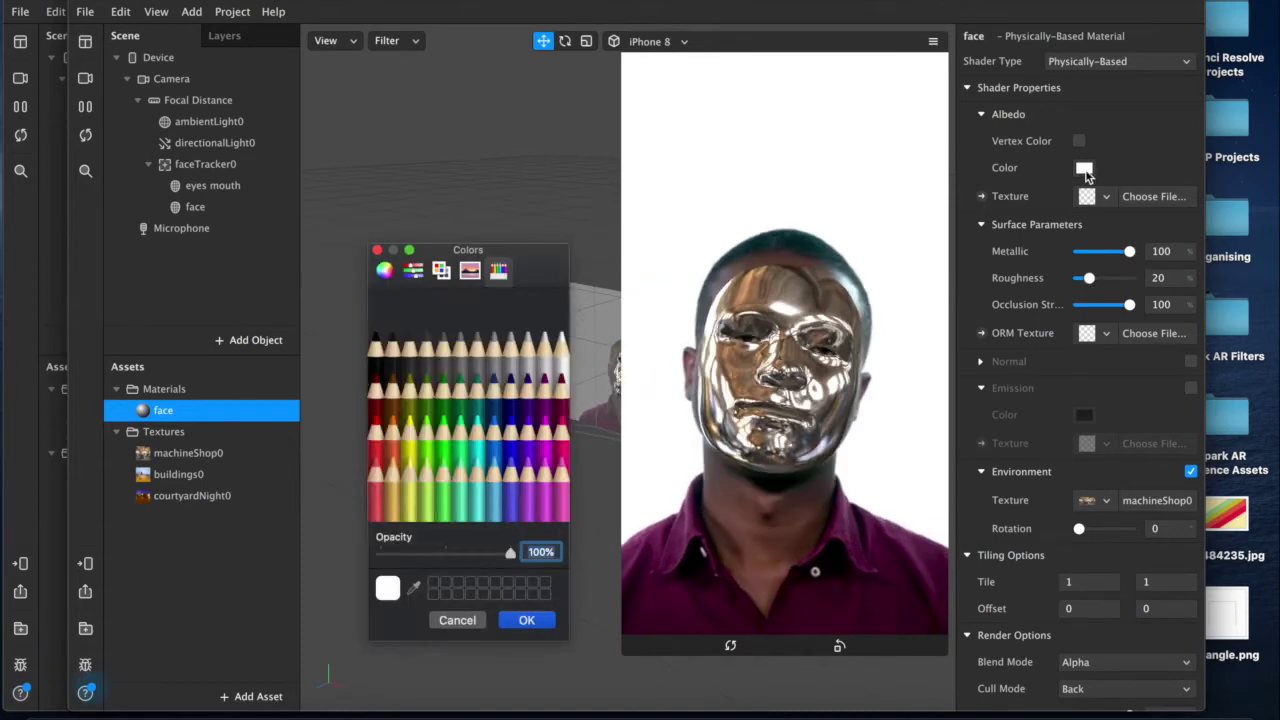
left_click(458, 394)
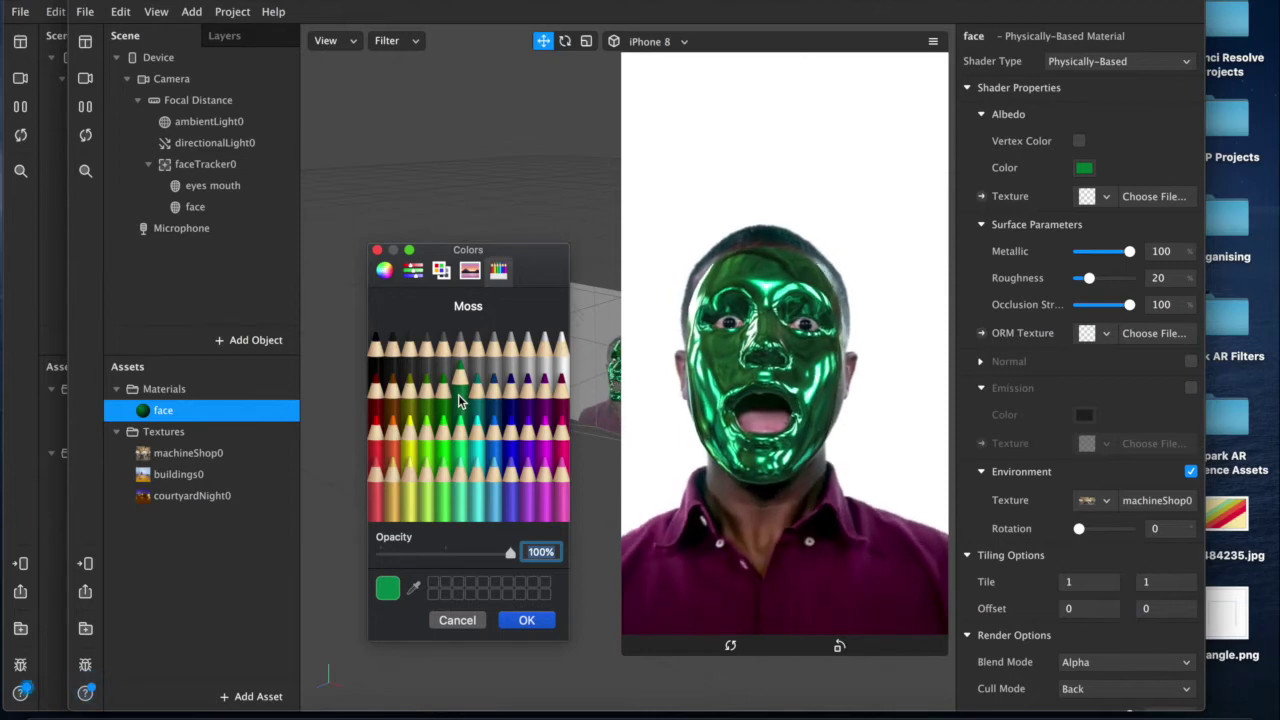
left_click(408, 394)
left_click(411, 459)
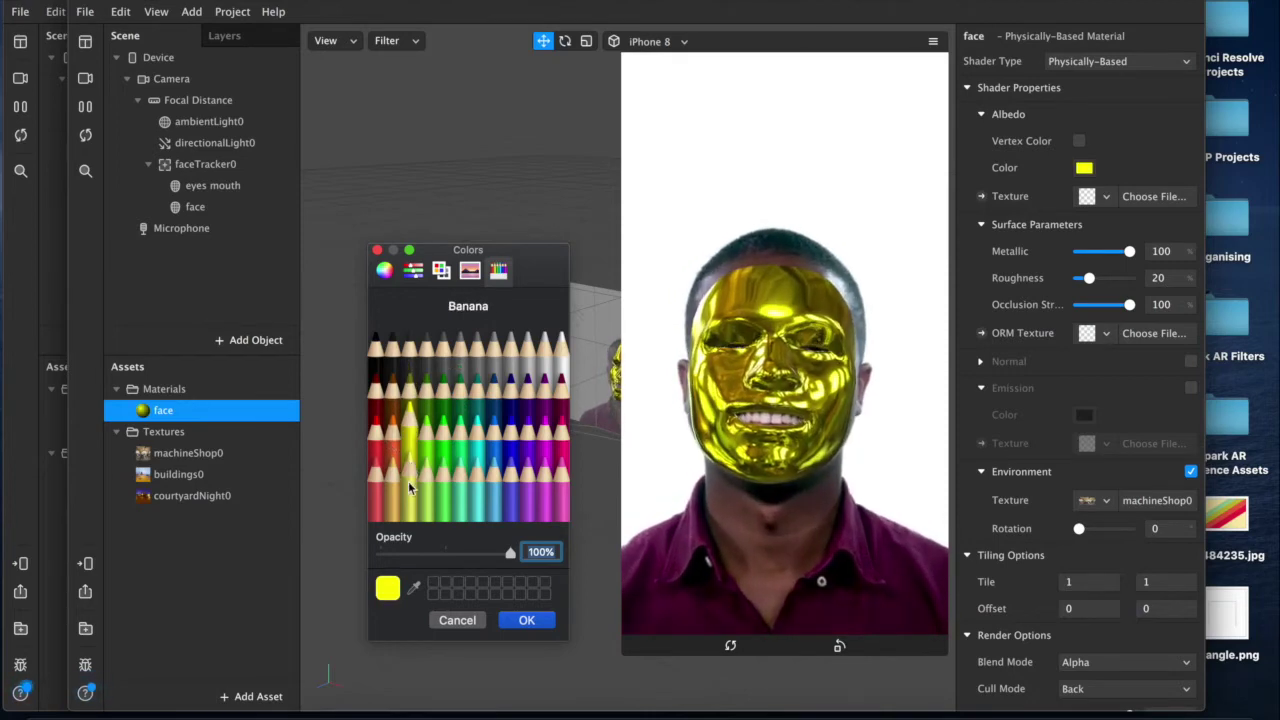
left_click(408, 482)
left_click(410, 459)
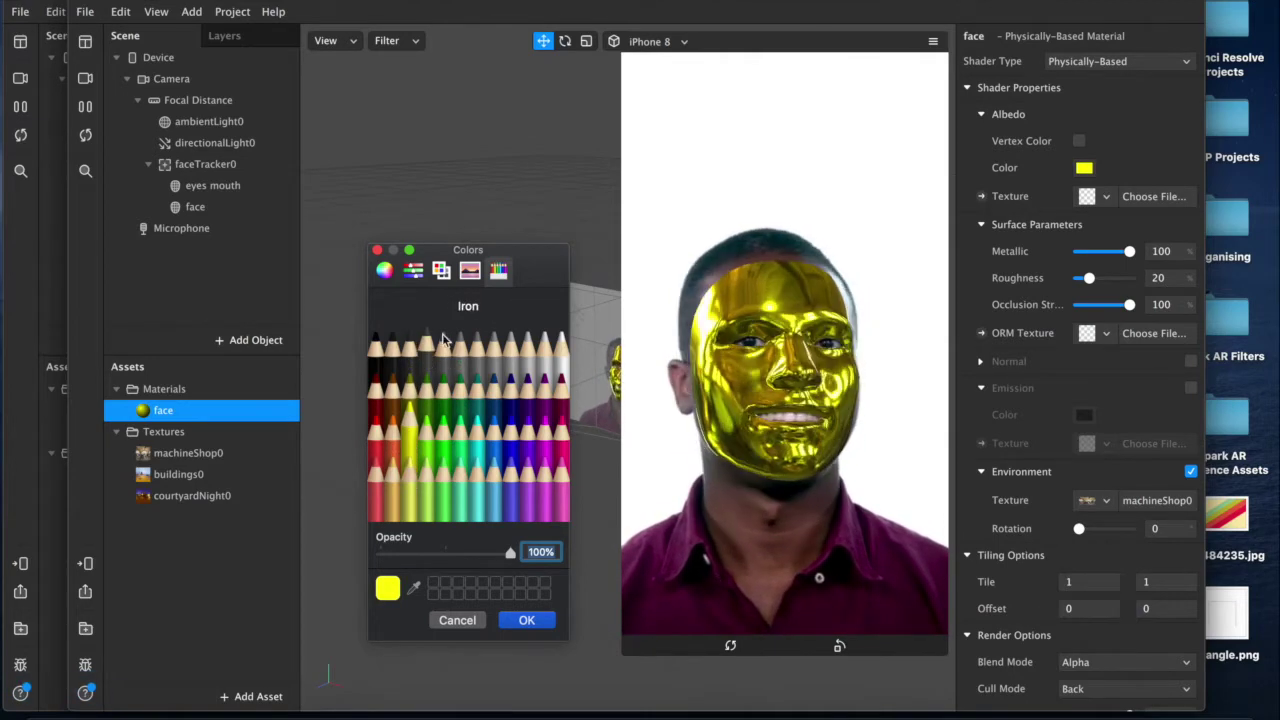
left_click(412, 272)
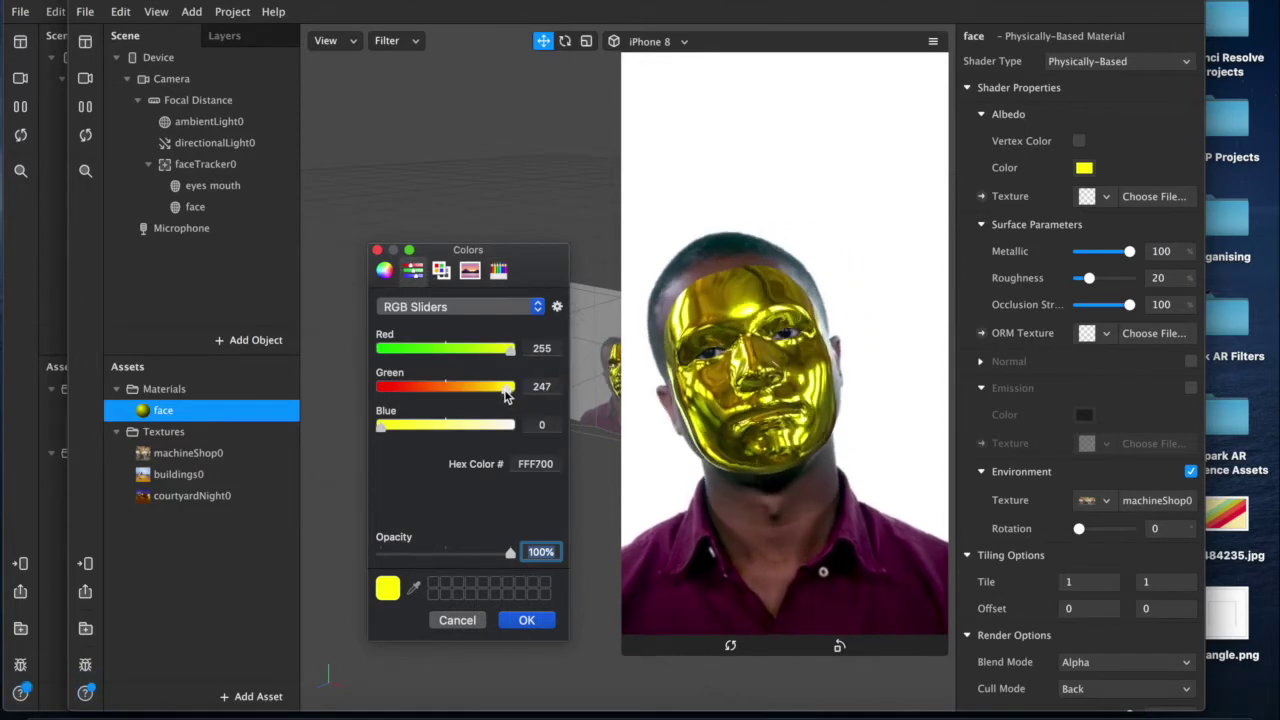
left_click_drag(401, 432, 461, 430)
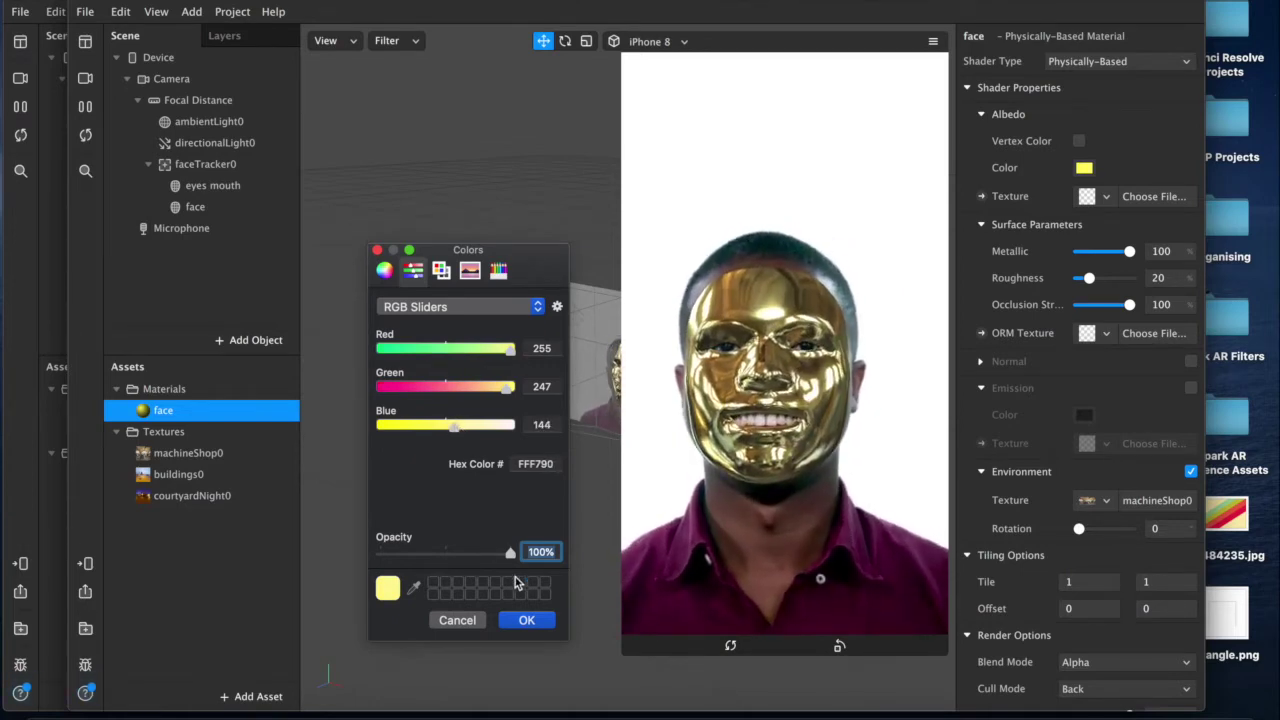
left_click(526, 619)
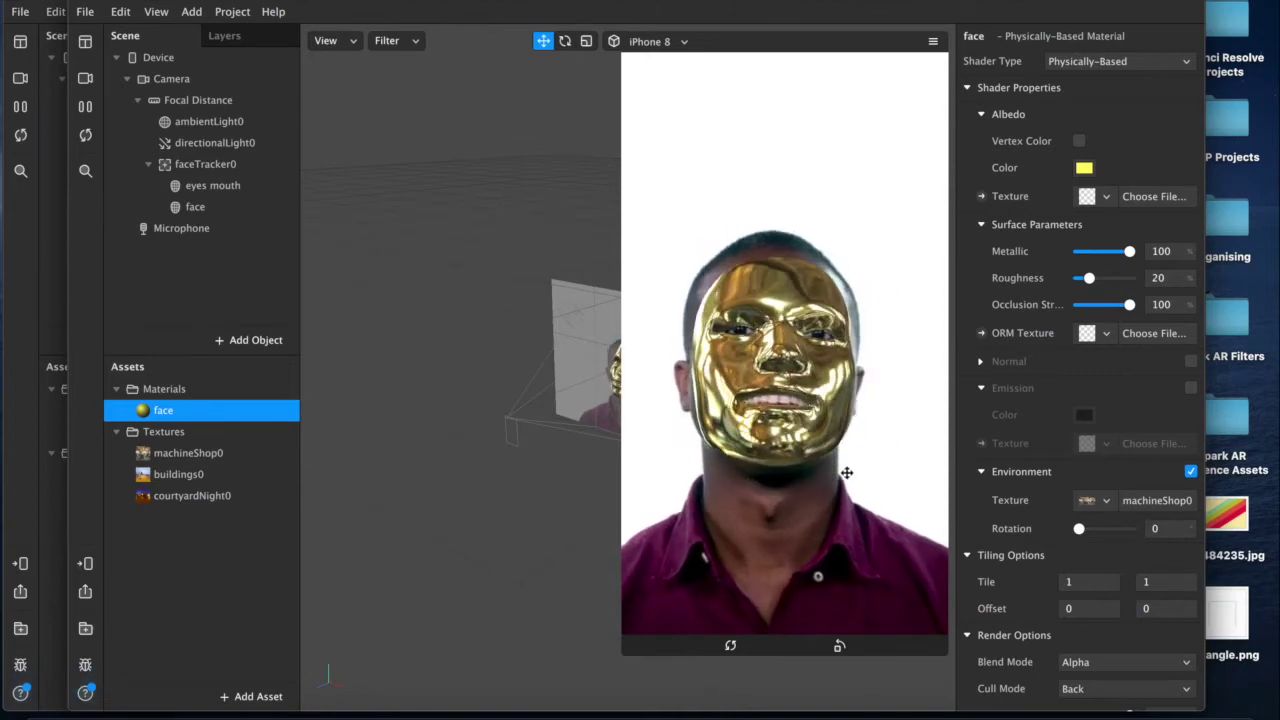
- Preview the mask with the built-in FaceTime HD Camera and set the face material's roughness to 10%
left_click(85, 77)
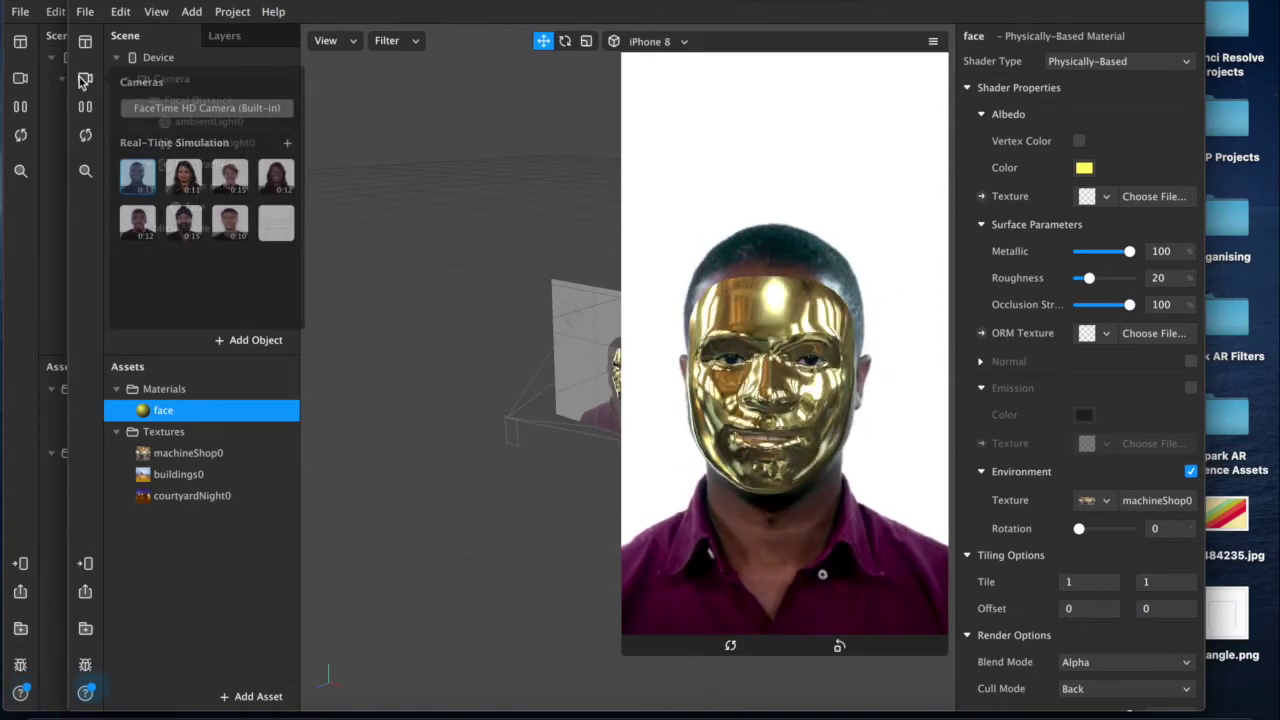
left_click(208, 108)
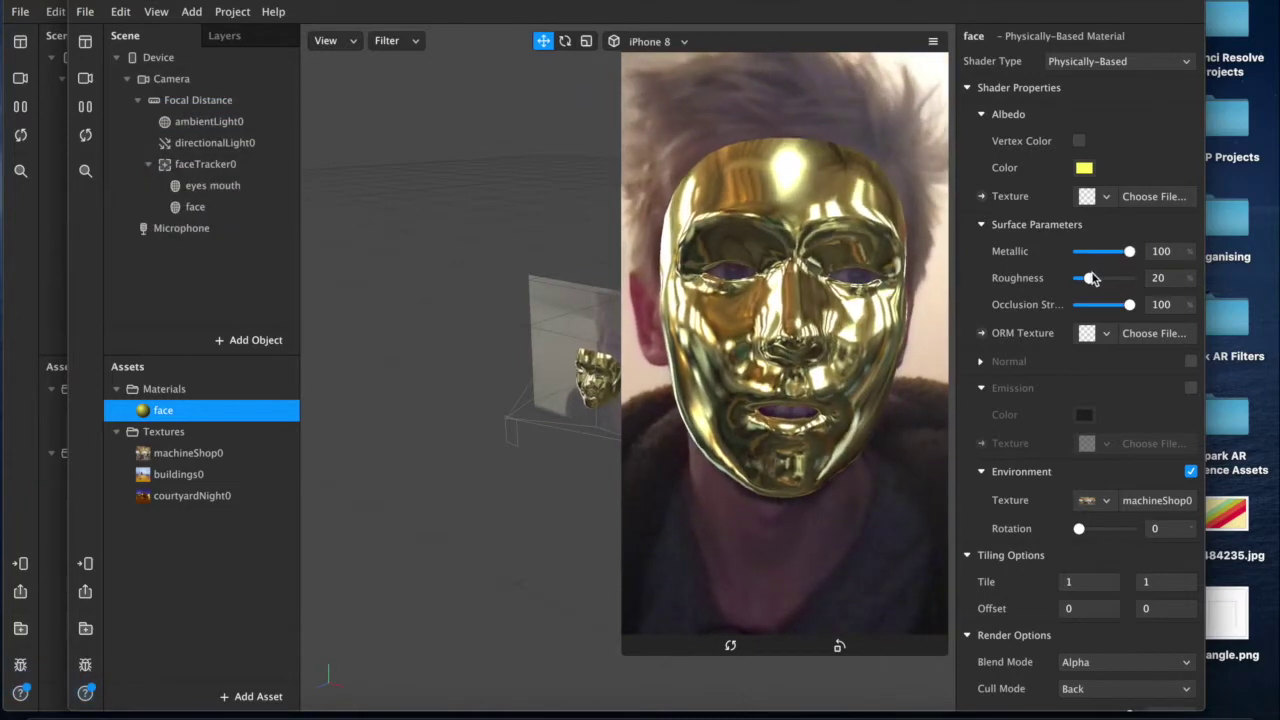
left_click_drag(1095, 282, 1085, 285)
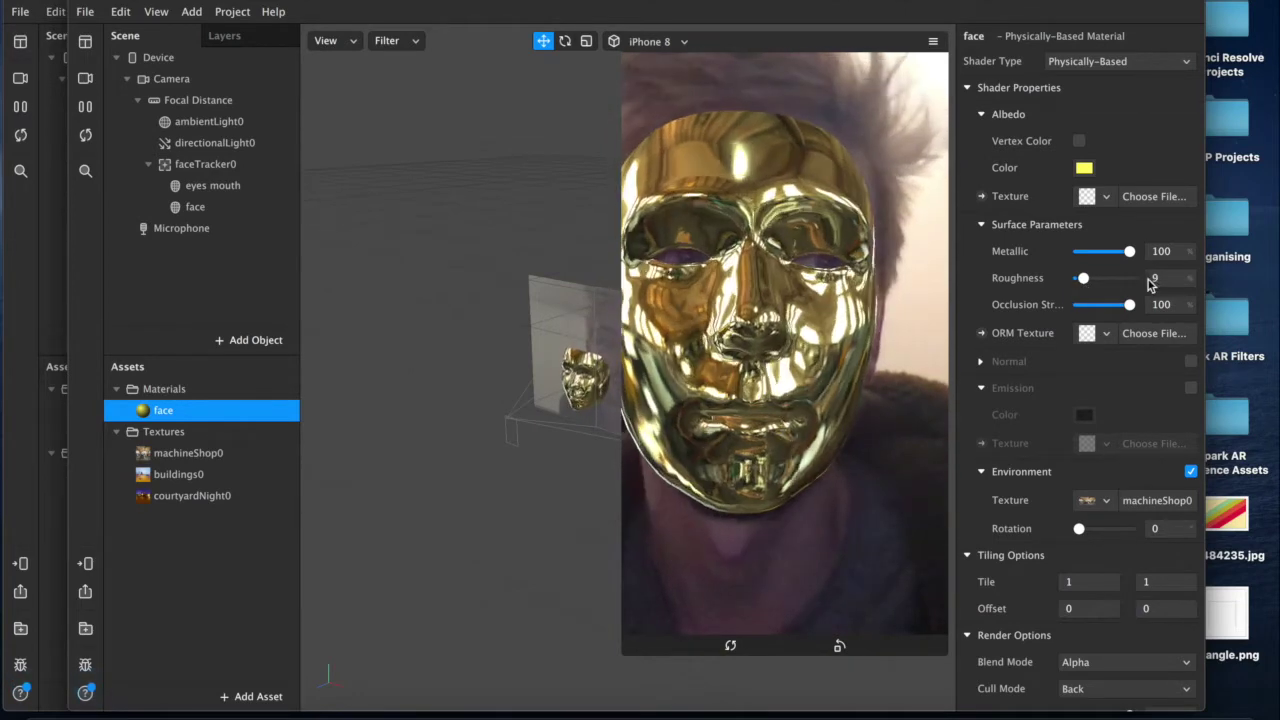
left_click(1155, 278)
type("10")
key("Return")
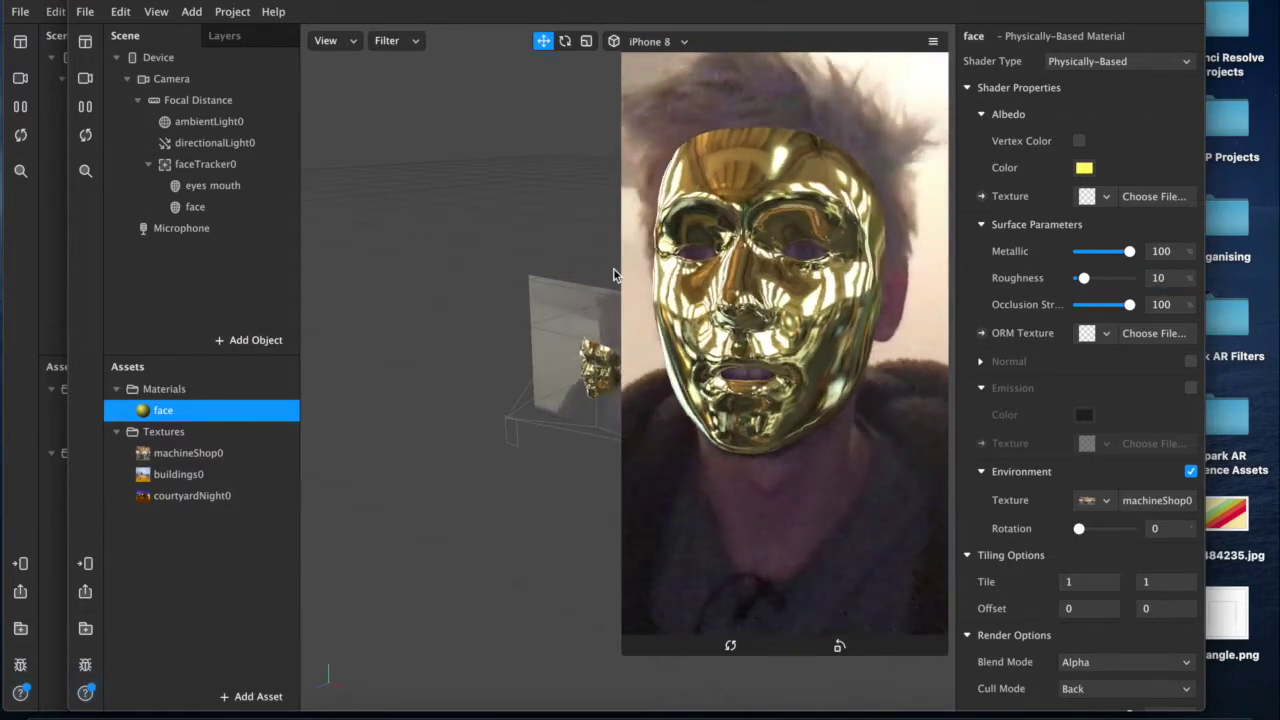
- Switch to GIMP to examine the rectangle layer against the faceMasculine.jpg face texture, and return to Spark AR Studio
left_click(212, 185)
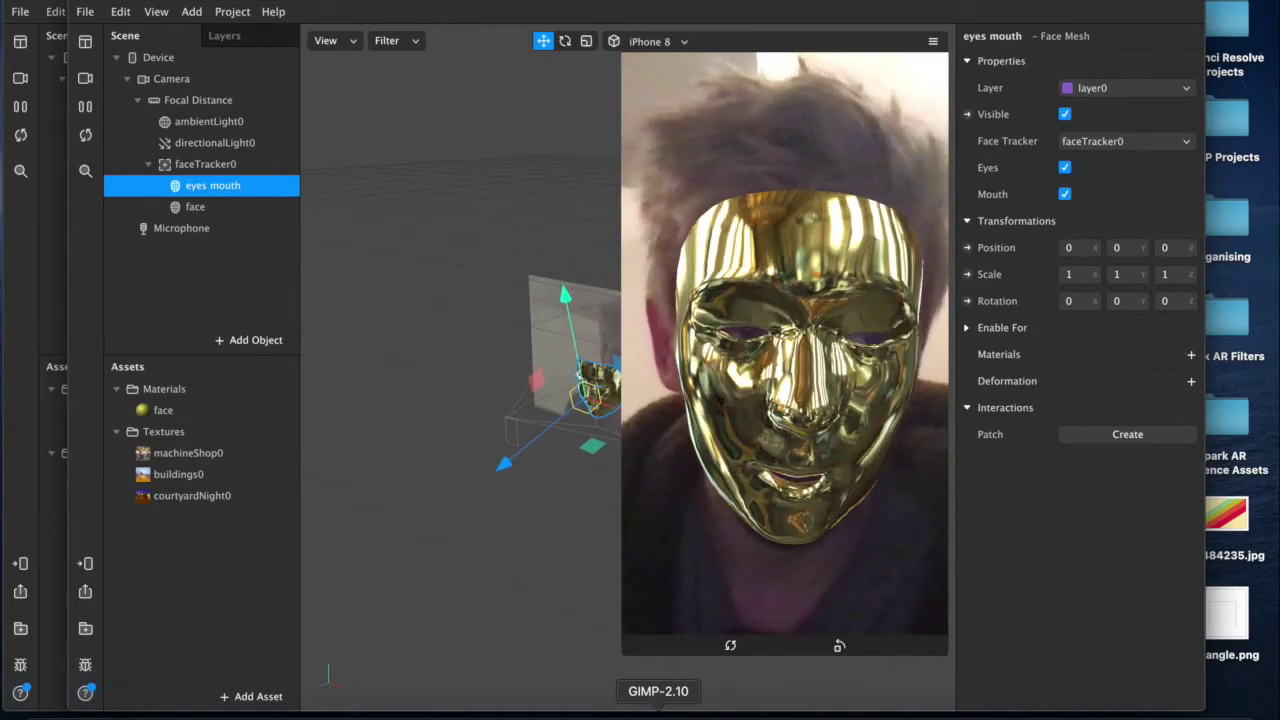
left_click(658, 710)
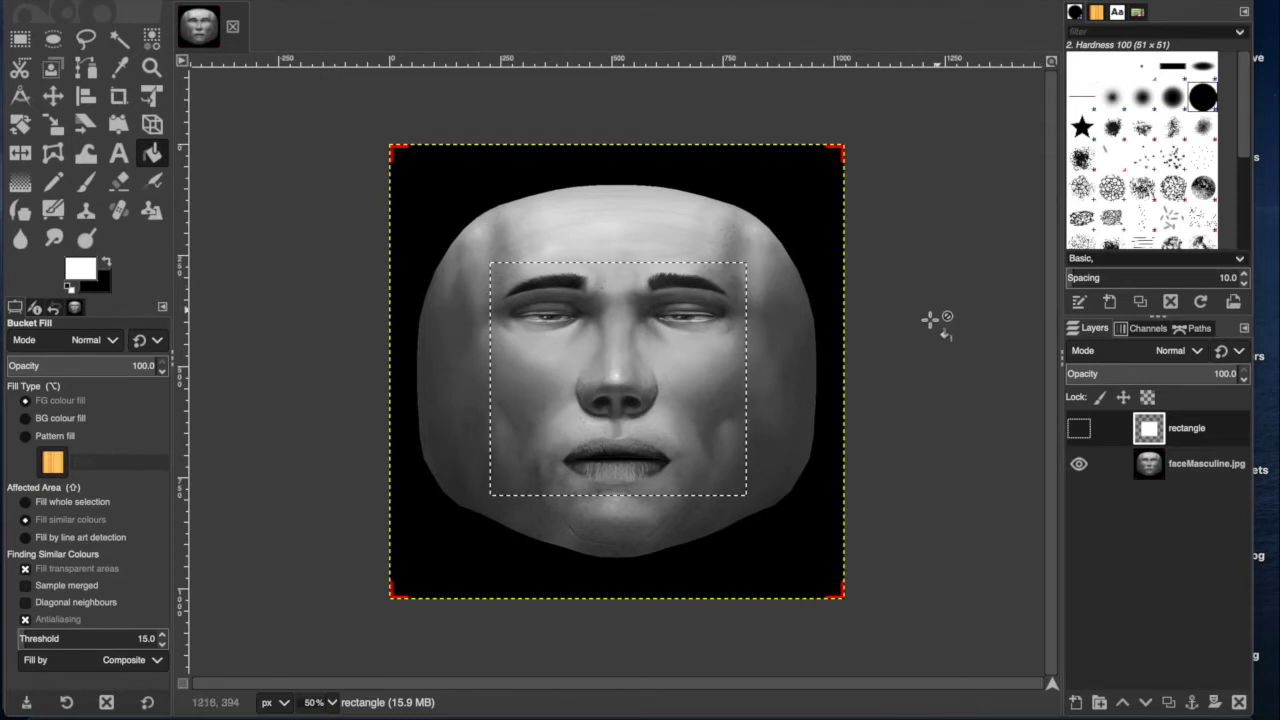
left_click(1170, 465)
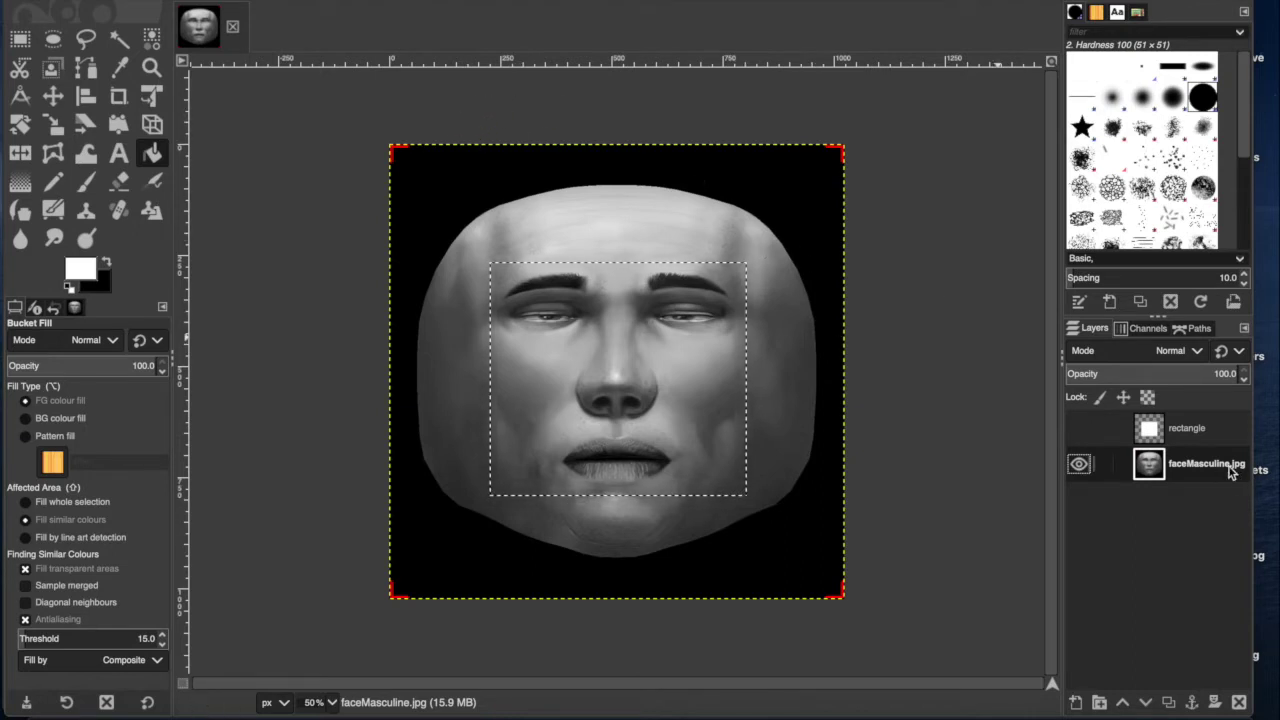
left_click(1176, 438)
left_click(1079, 430)
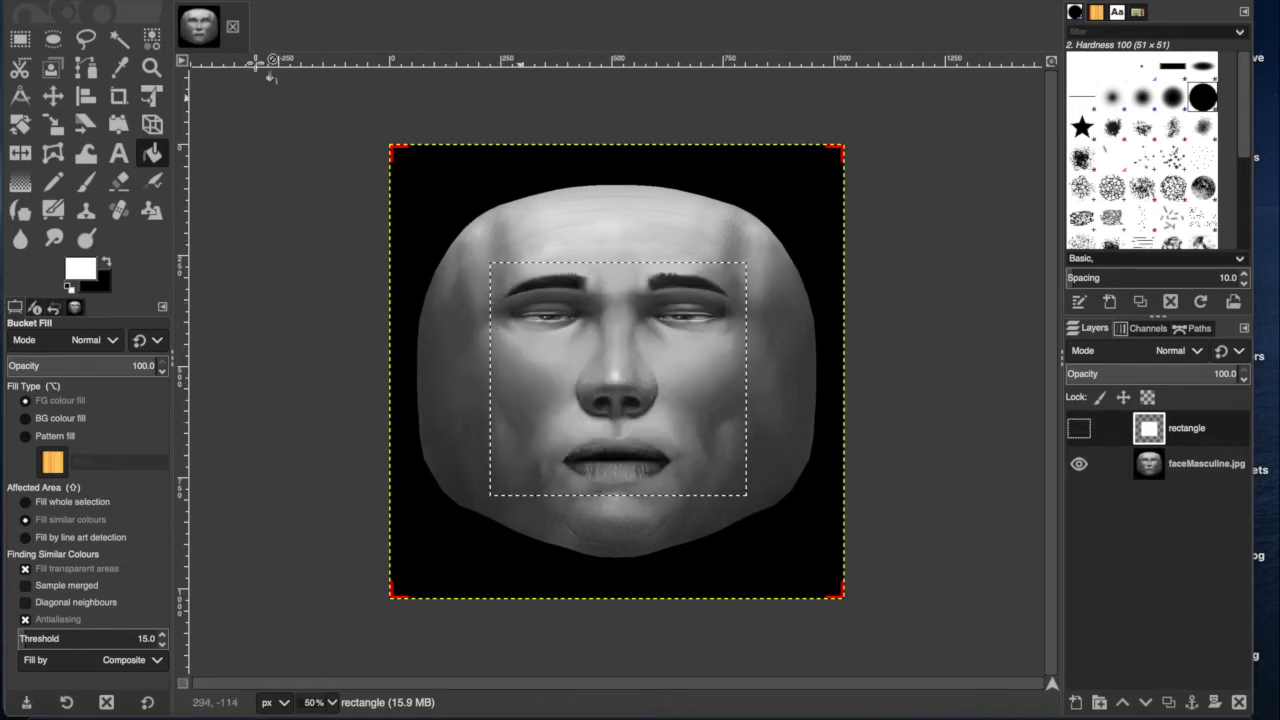
key("super+m")
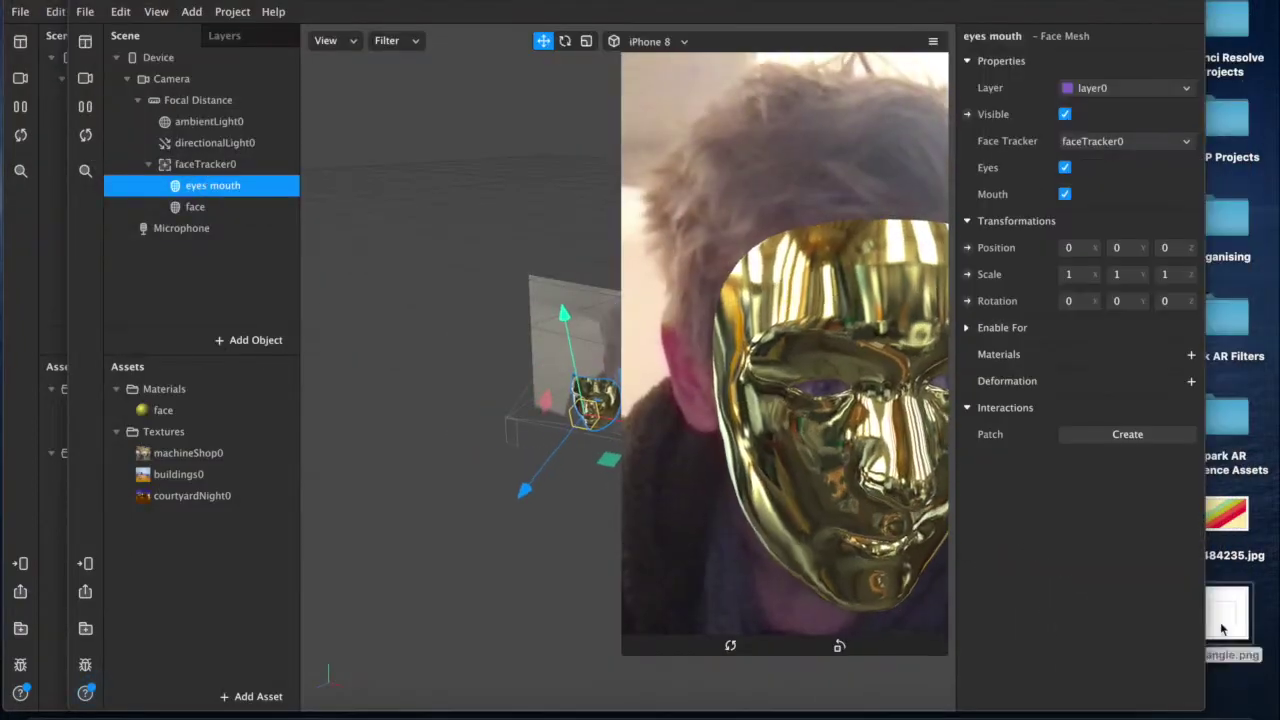
- Import rectangle.png from the desktop as a texture and create a new material for the eyes mouth mesh
left_click_drag(1227, 612, 190, 572)
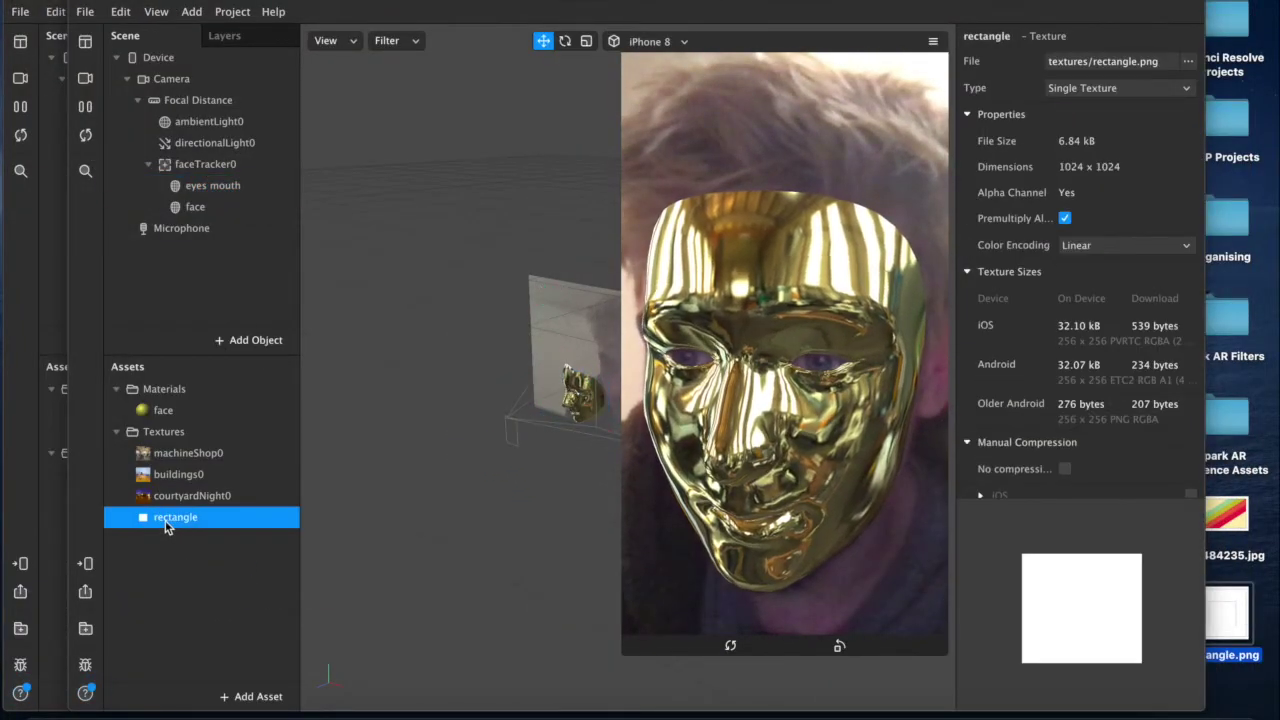
left_click(198, 185)
left_click(195, 207)
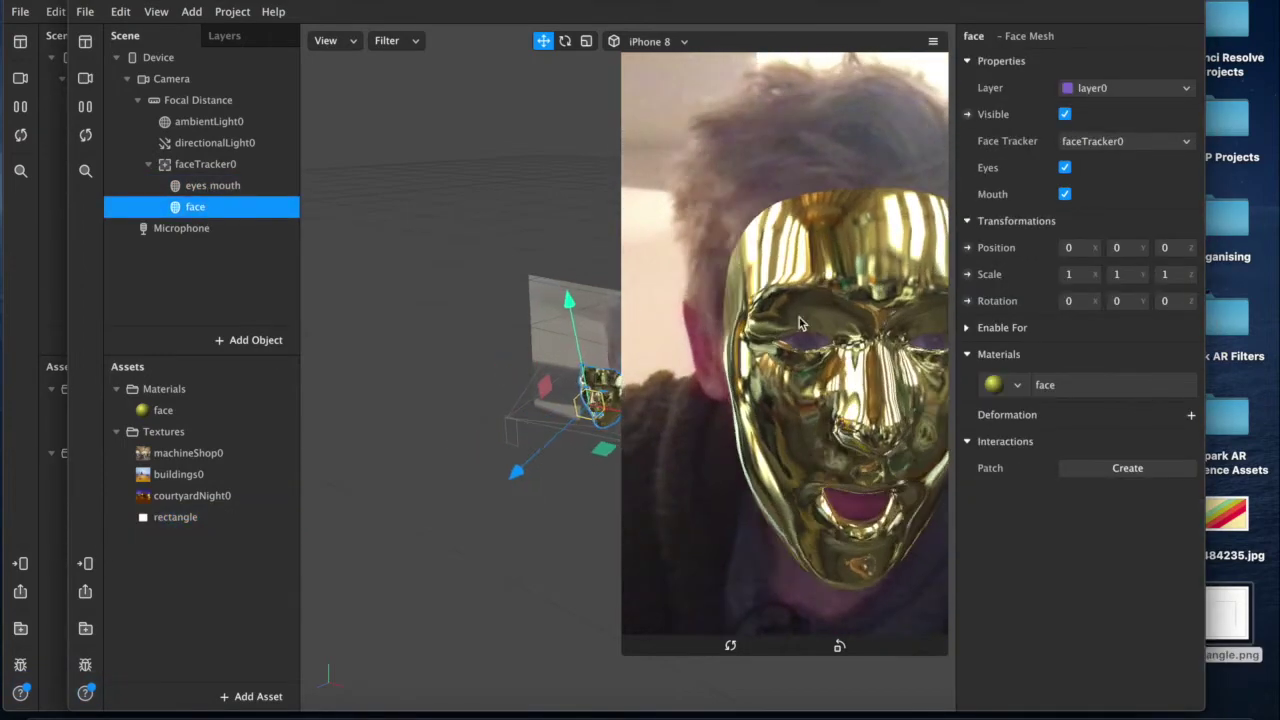
key("Up")
left_click(1191, 354)
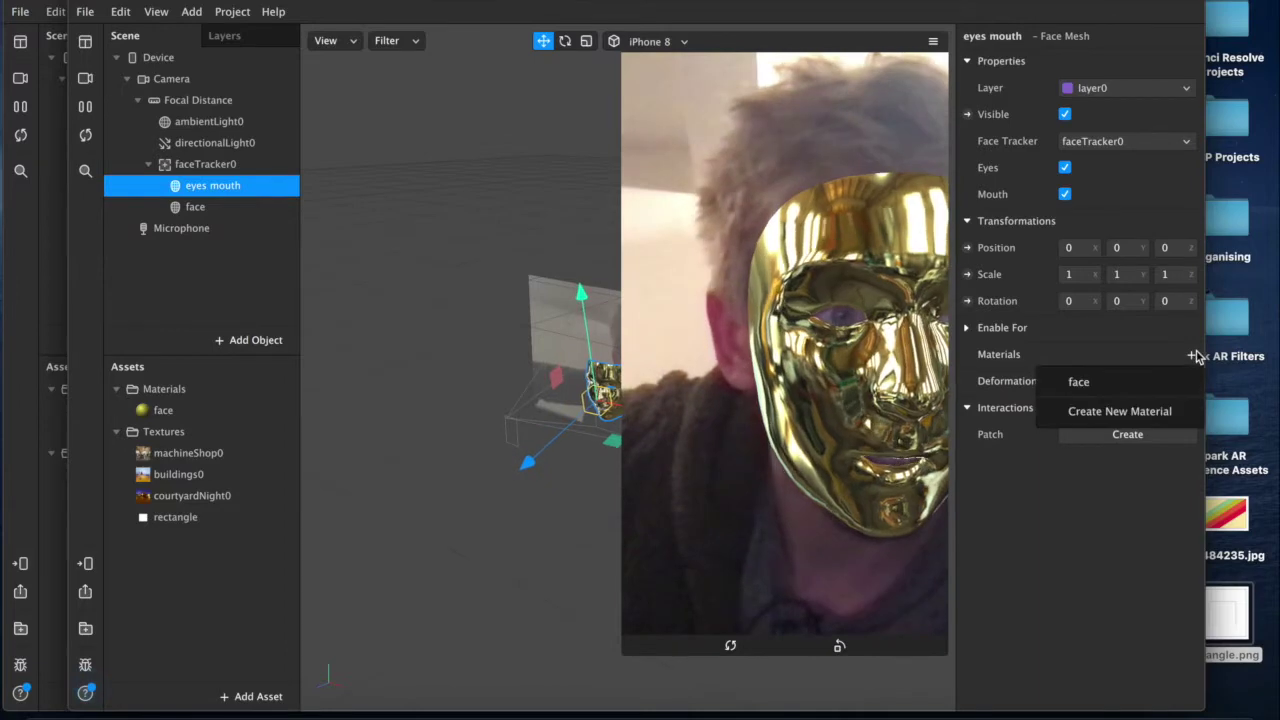
left_click(1116, 412)
- Rename the new material0 to "eyes mouth"
left_click(172, 437)
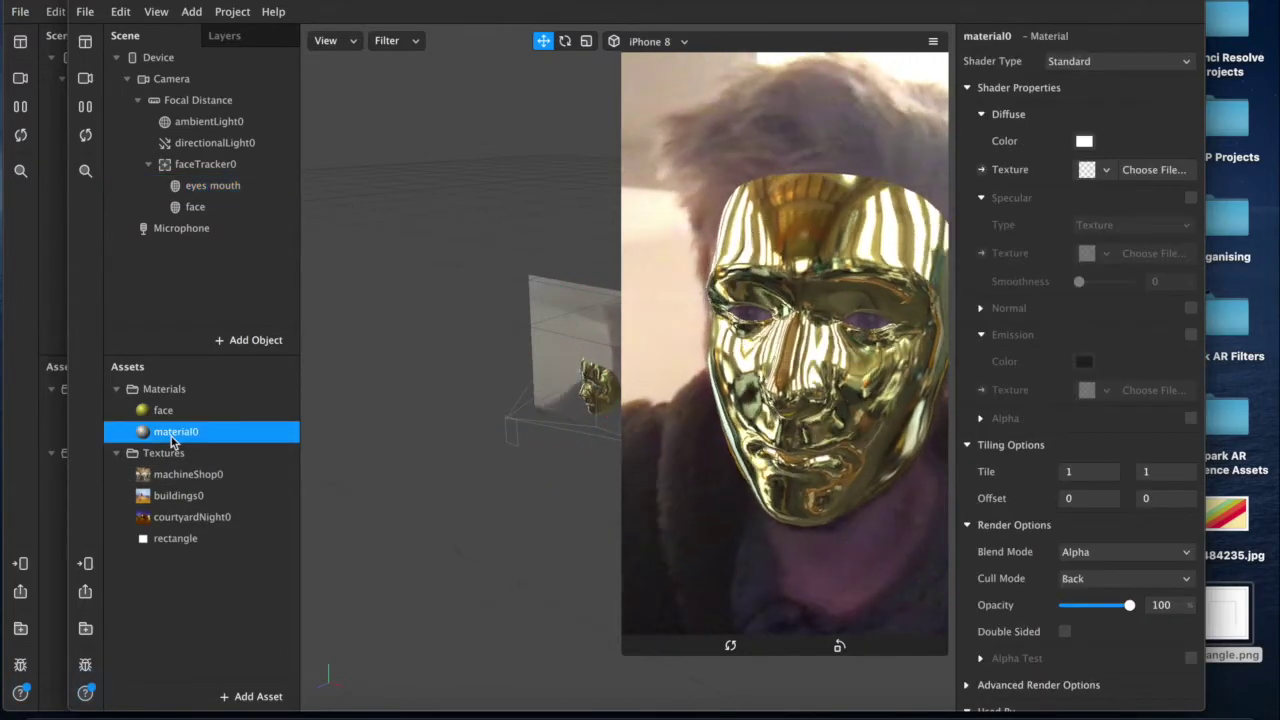
double_click(172, 437)
type("eyes m")
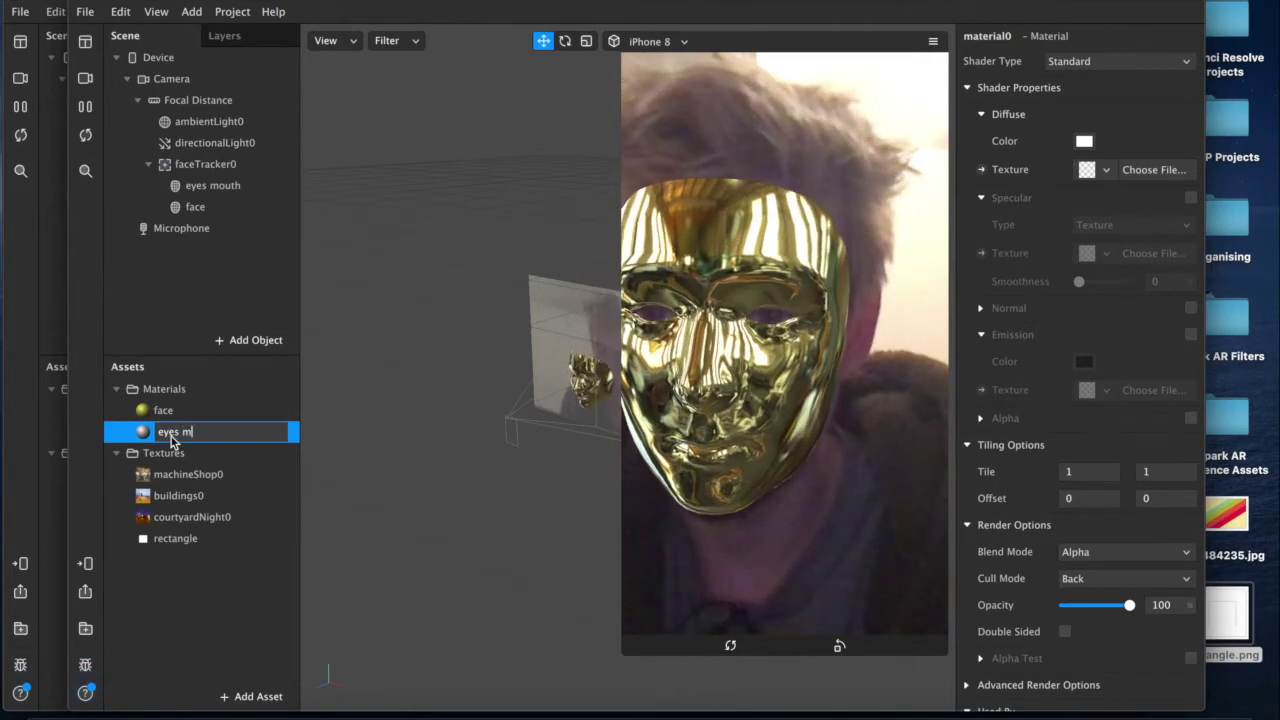
type("outh")
key("Return")
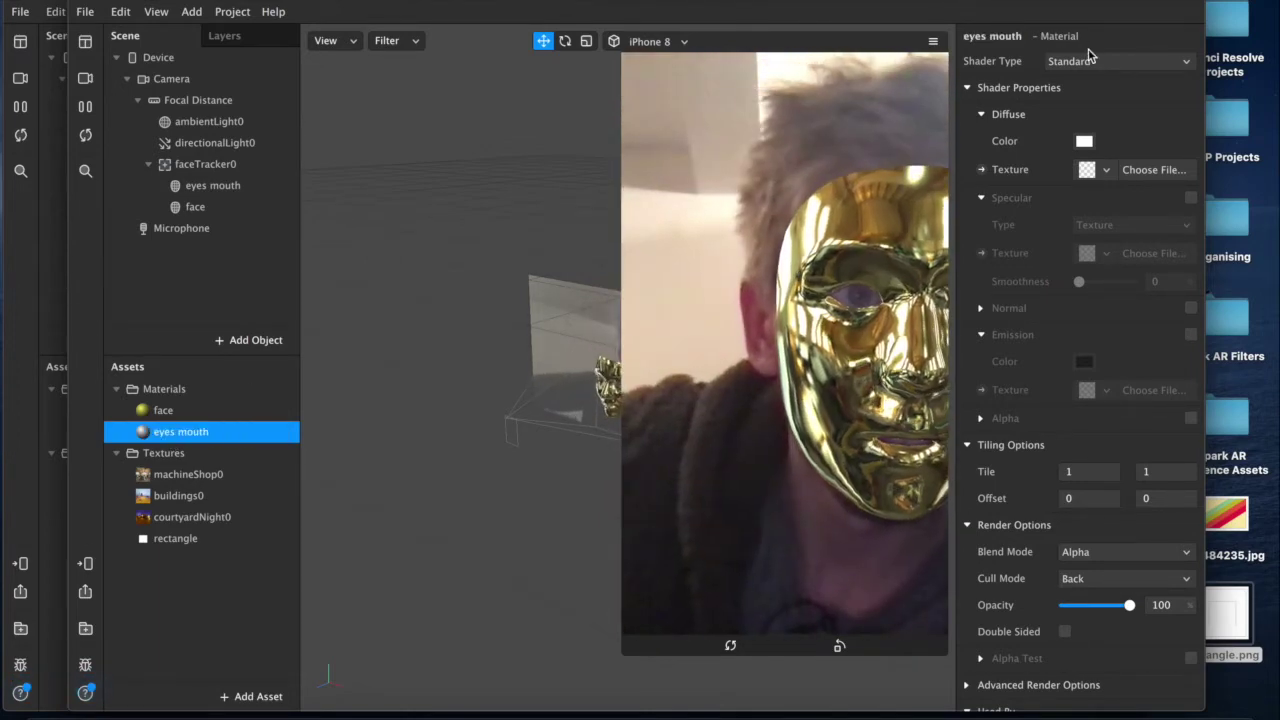
- Set the eyes mouth material's shader type to Flat and use rectangle as its diffuse texture
left_click(1090, 60)
left_click(1078, 86)
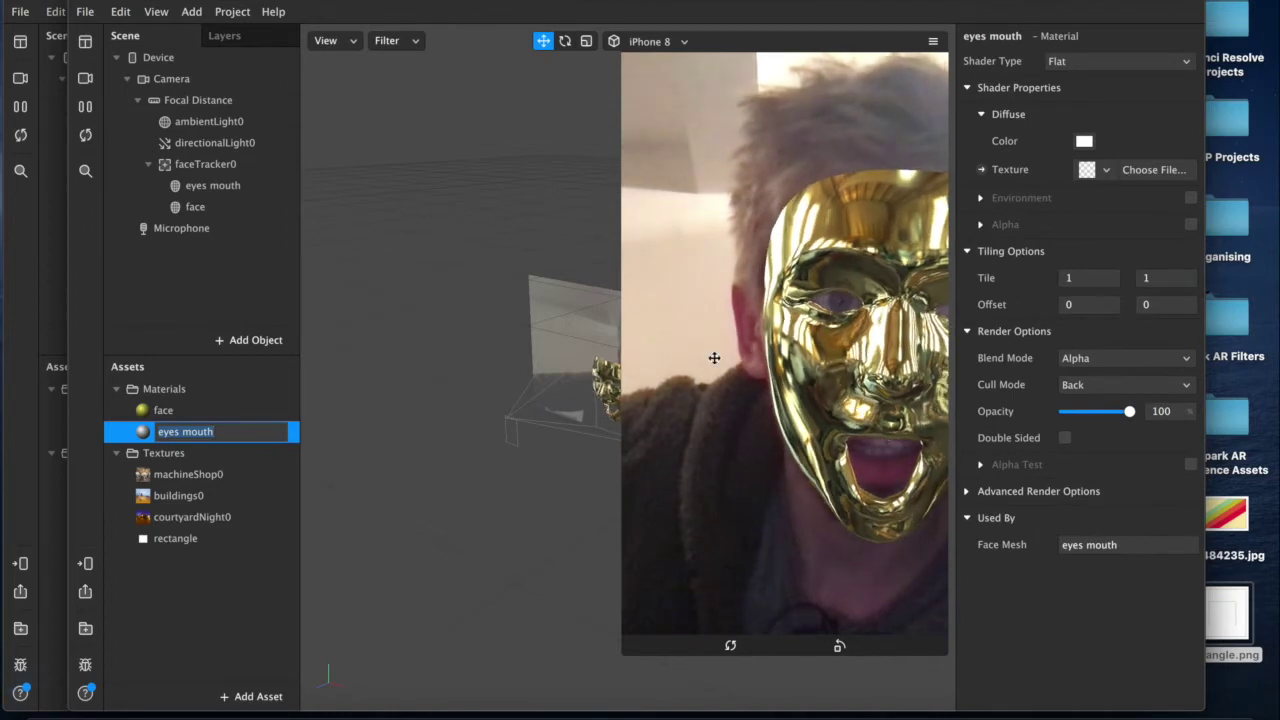
left_click(1092, 170)
left_click(1094, 201)
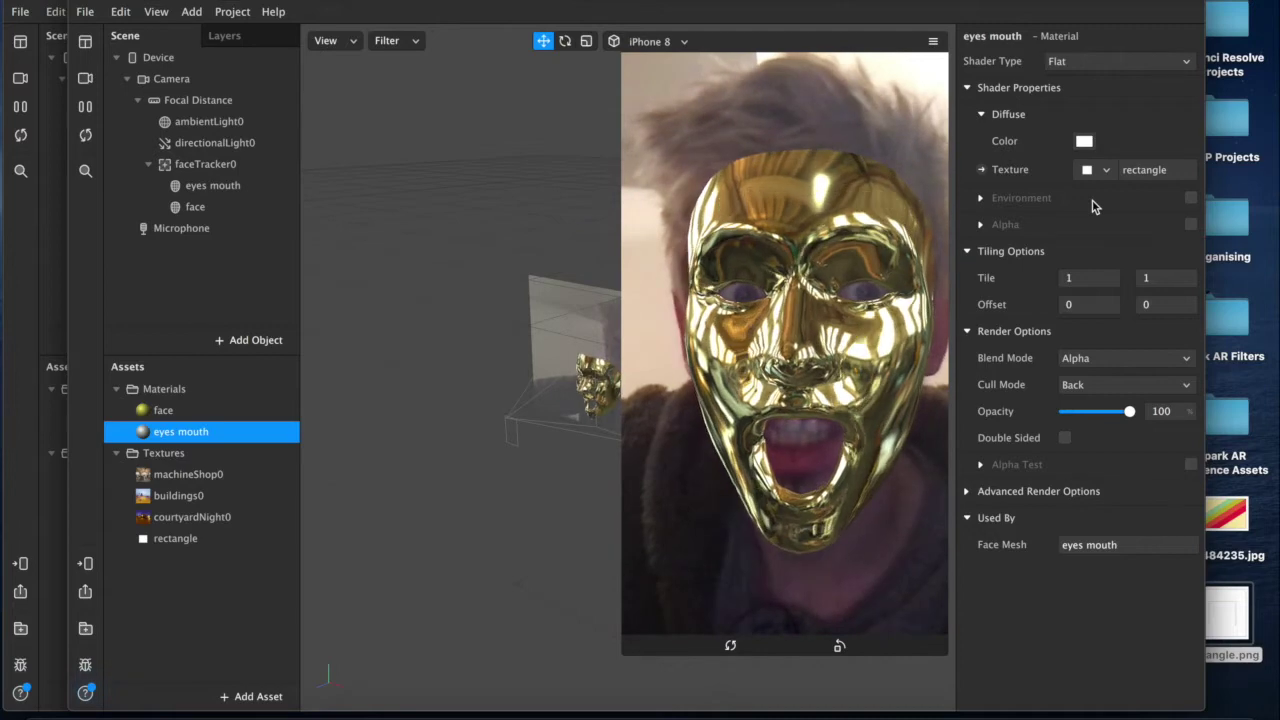
- Turn off the Eyes and Mouth options of the eyes mouth face mesh
left_click(193, 208)
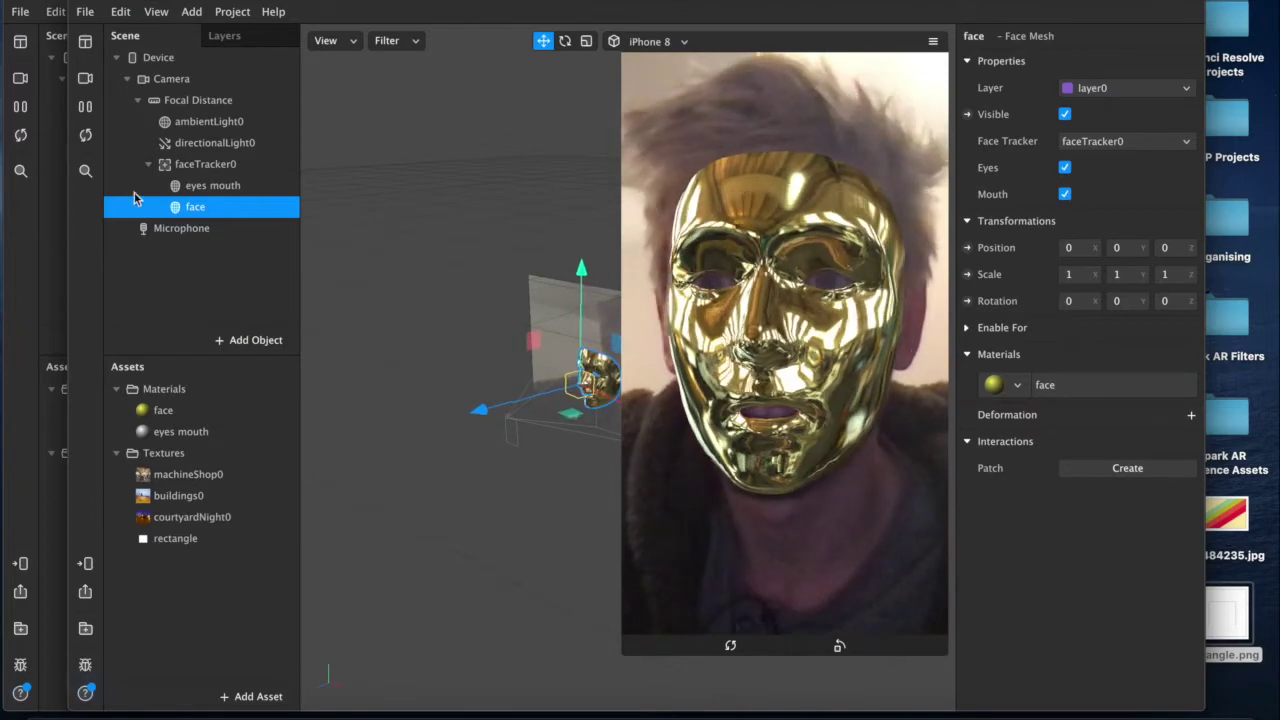
left_click(230, 186)
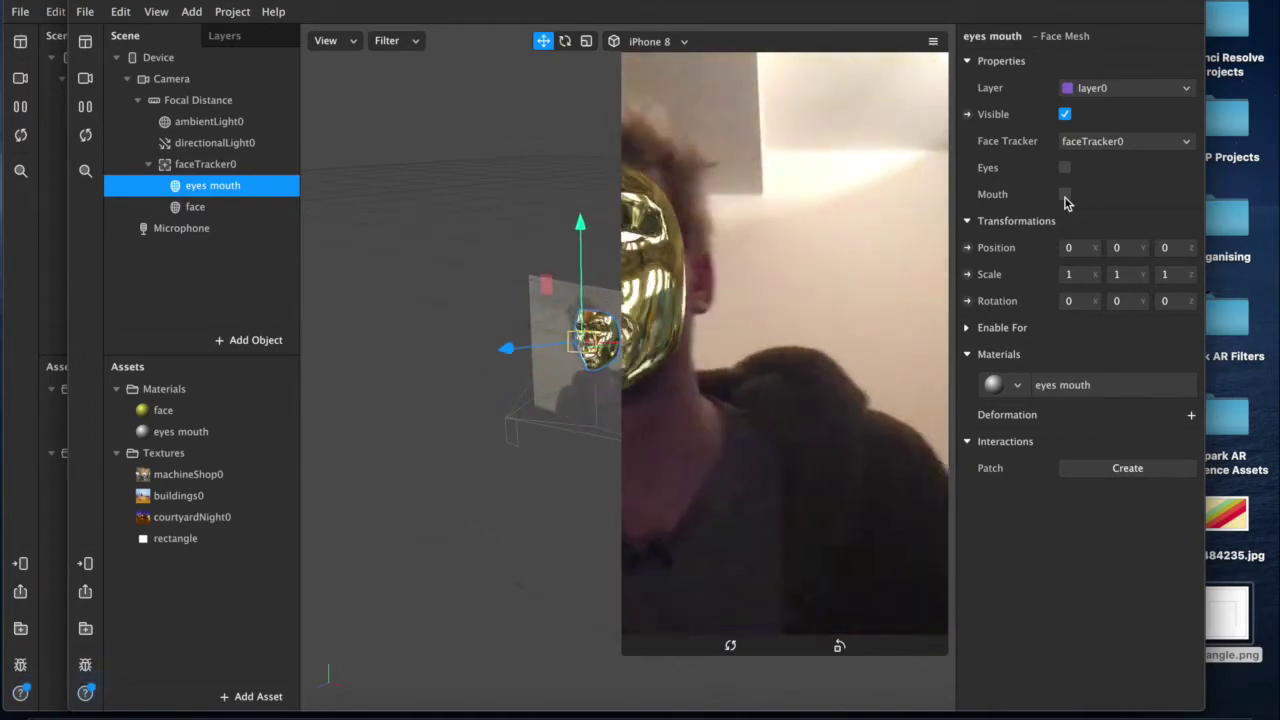
- Preview green 00FF00 as the eyes mouth material's diffuse color and discard the change
left_click(175, 431)
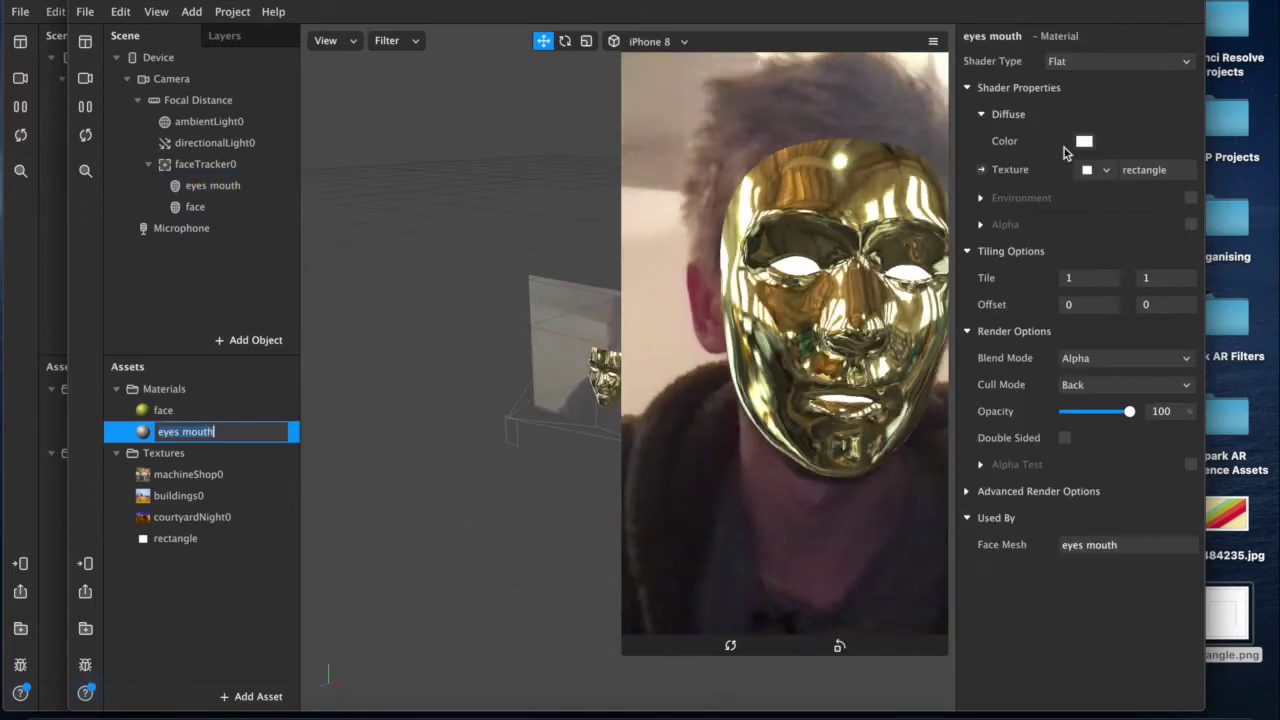
left_click(1083, 141)
left_click_drag(508, 348, 355, 354)
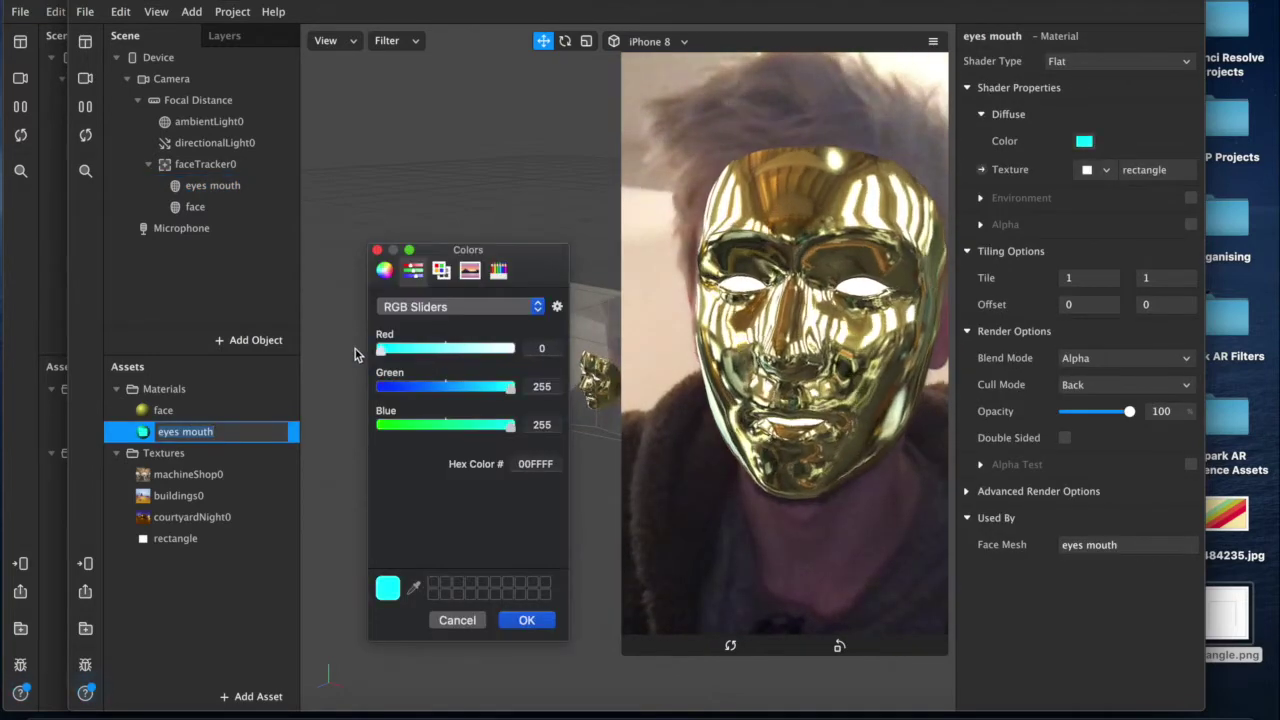
left_click_drag(382, 424, 341, 430)
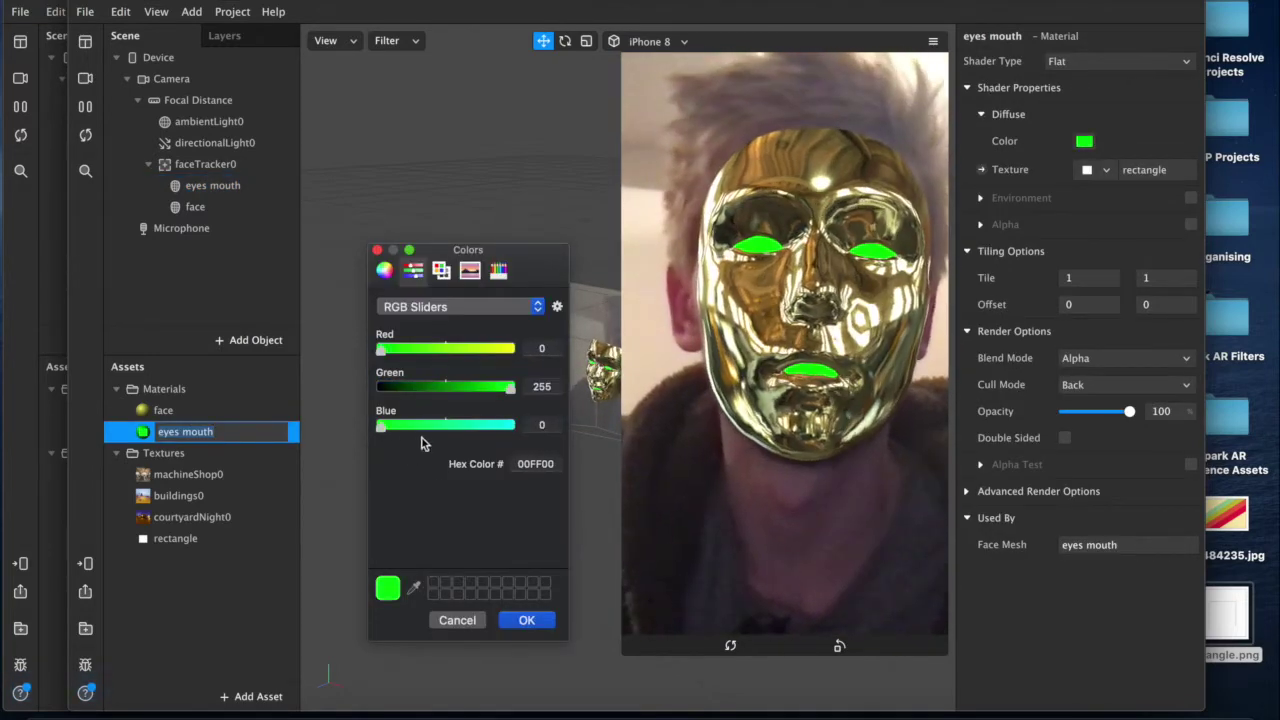
left_click(457, 619)
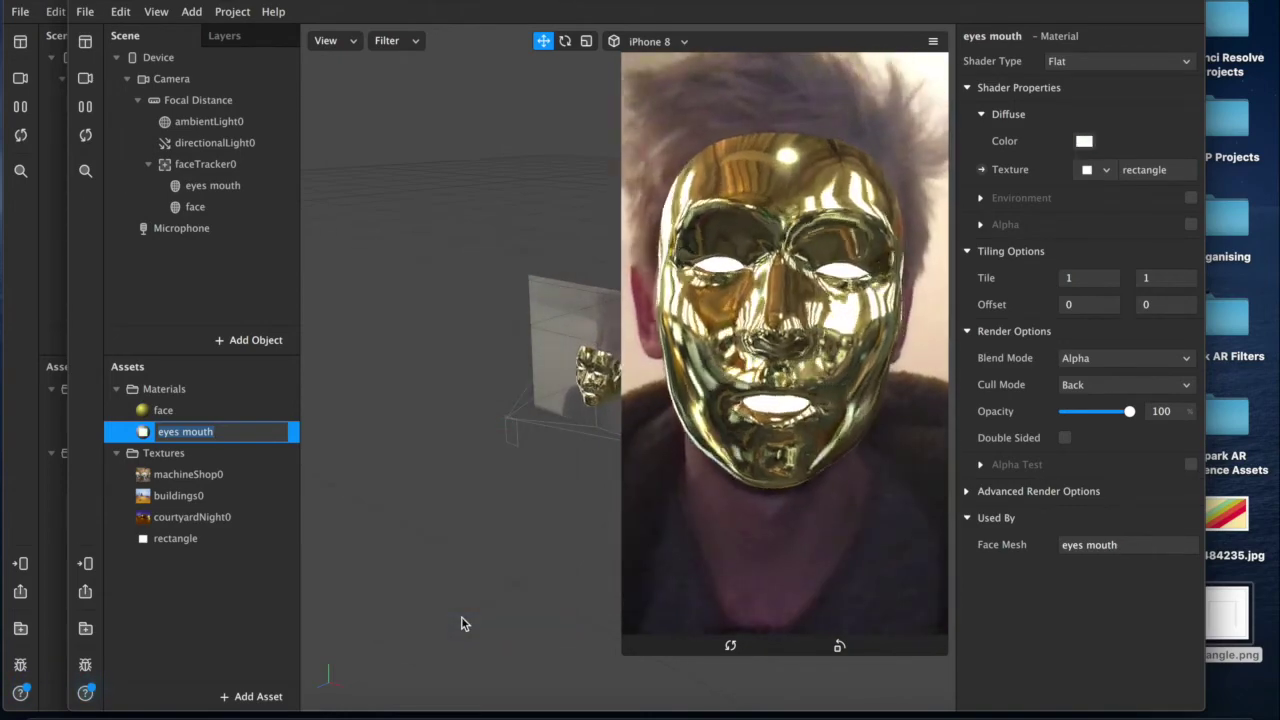
- Try buildings0 as the environment texture of the face material
left_click(188, 474)
left_click(178, 495)
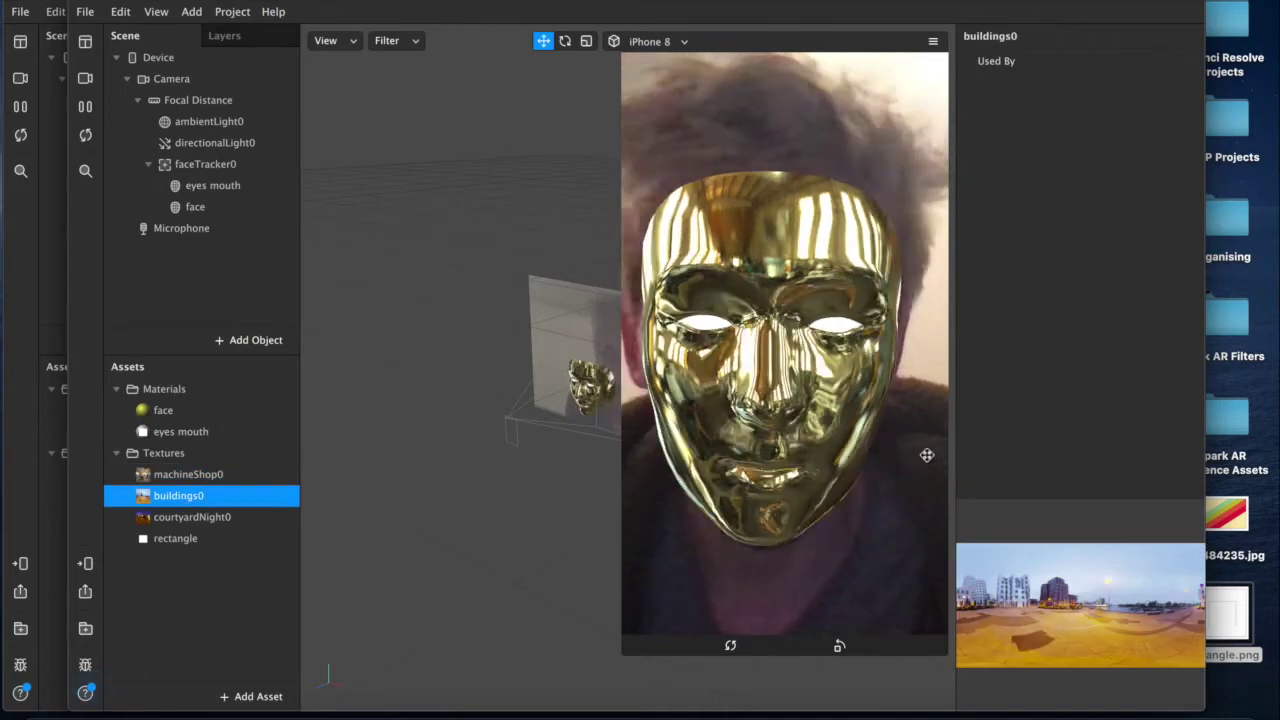
left_click(175, 432)
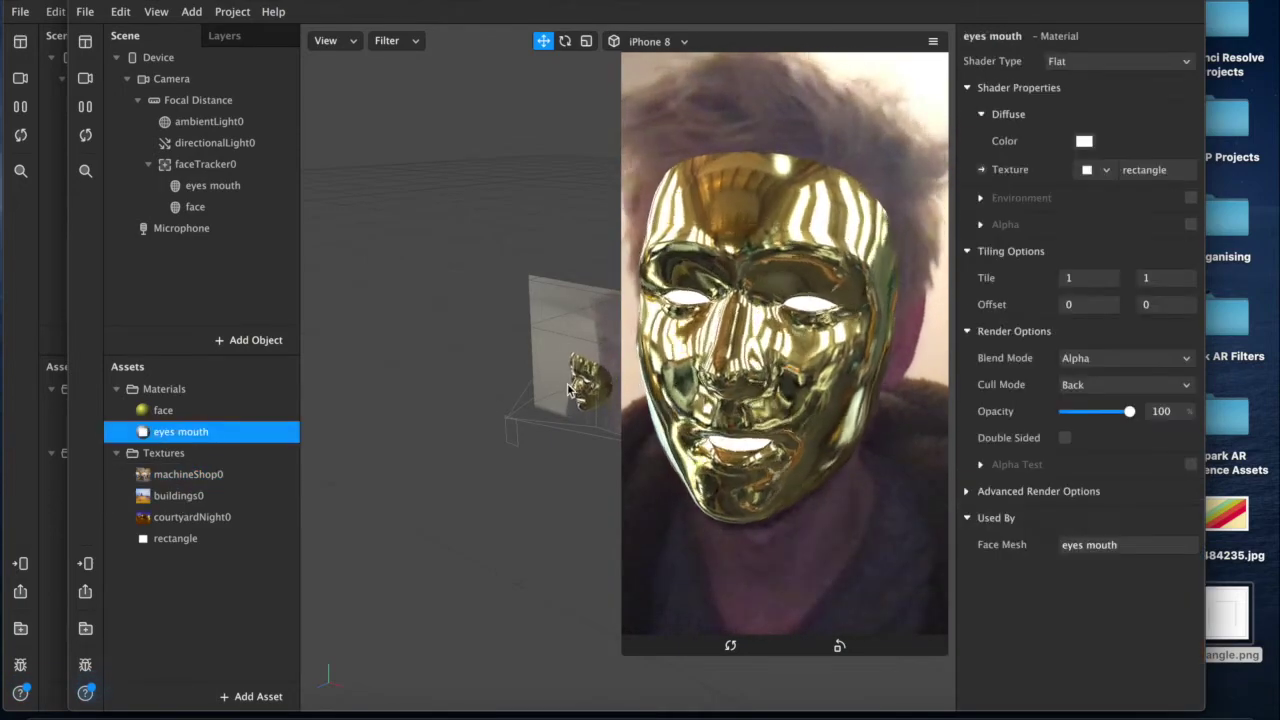
left_click(192, 410)
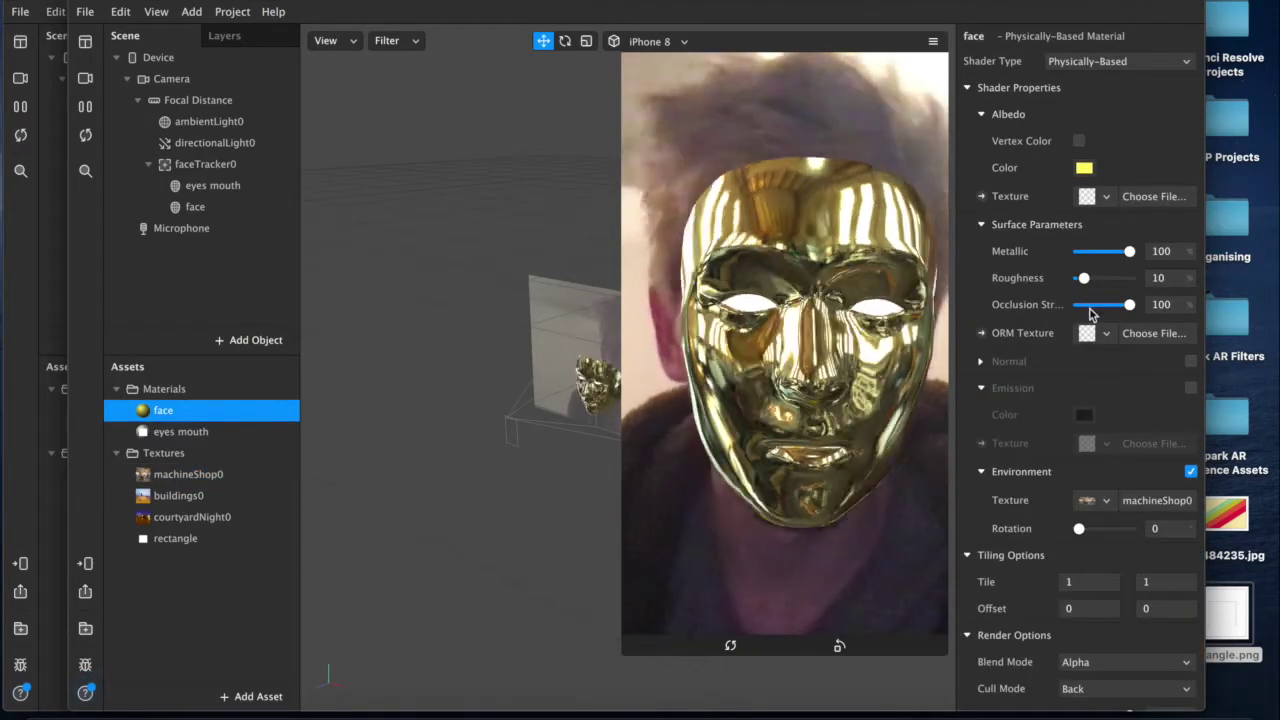
left_click(1103, 502)
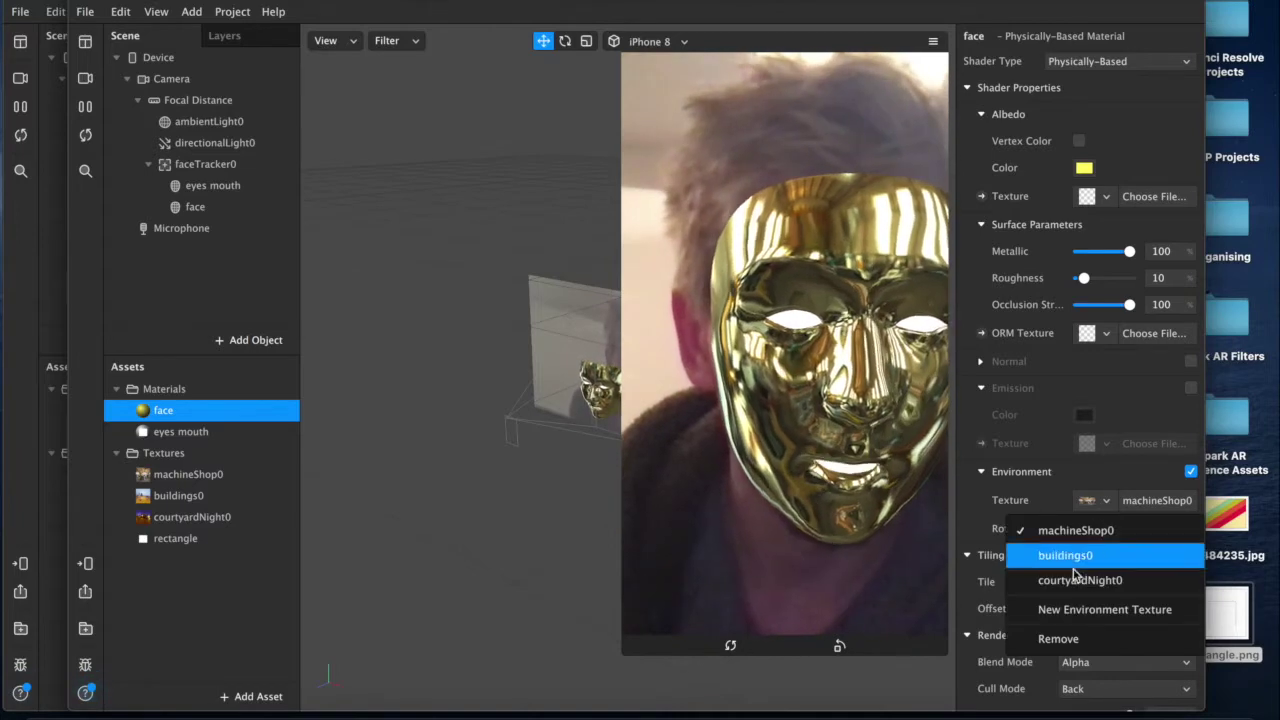
left_click(1077, 560)
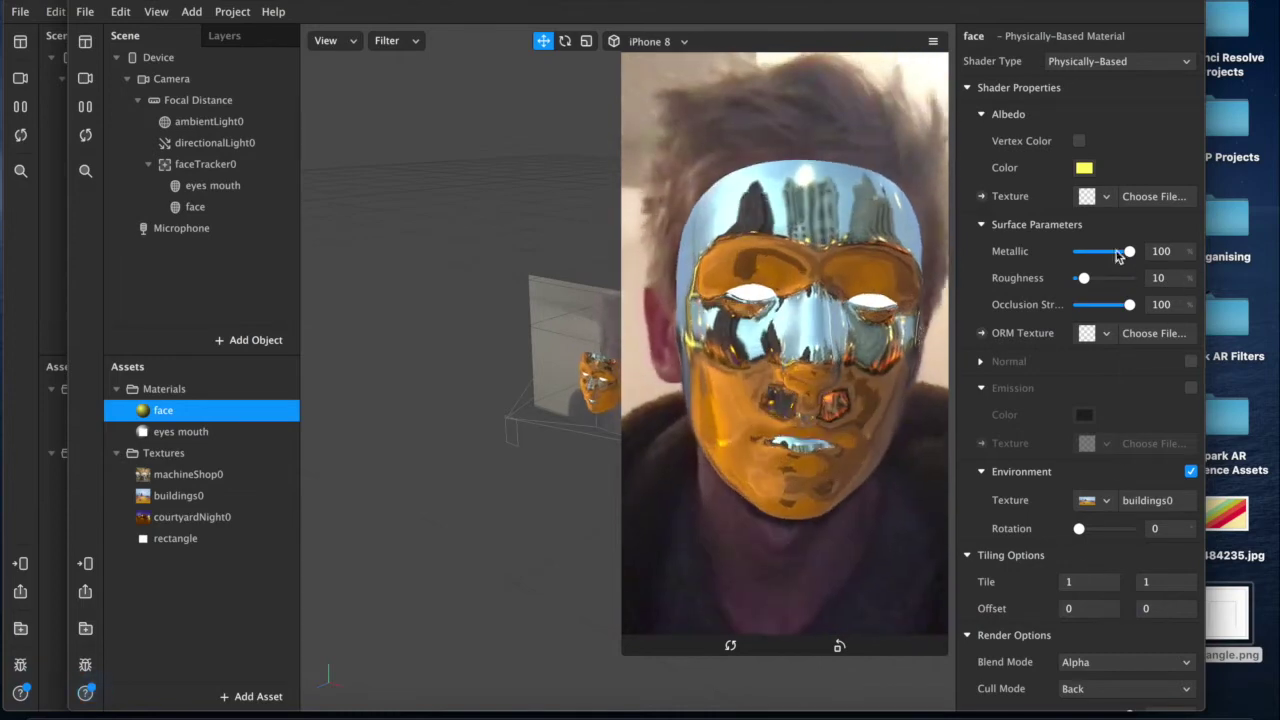
- Try different metallic and roughness values on the face material and undo them along with the environment texture change
left_click_drag(1129, 251, 1090, 281)
key("super+z")
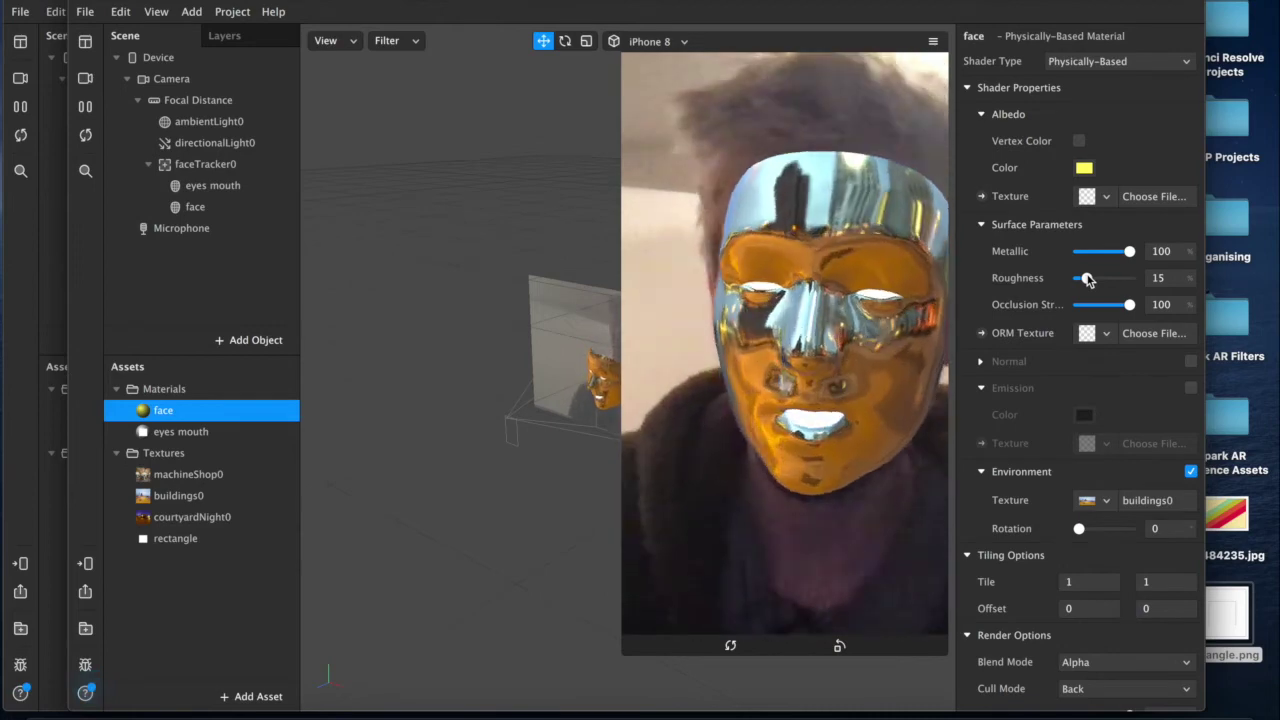
key("super+z")
key("super+z")
key("super+z")
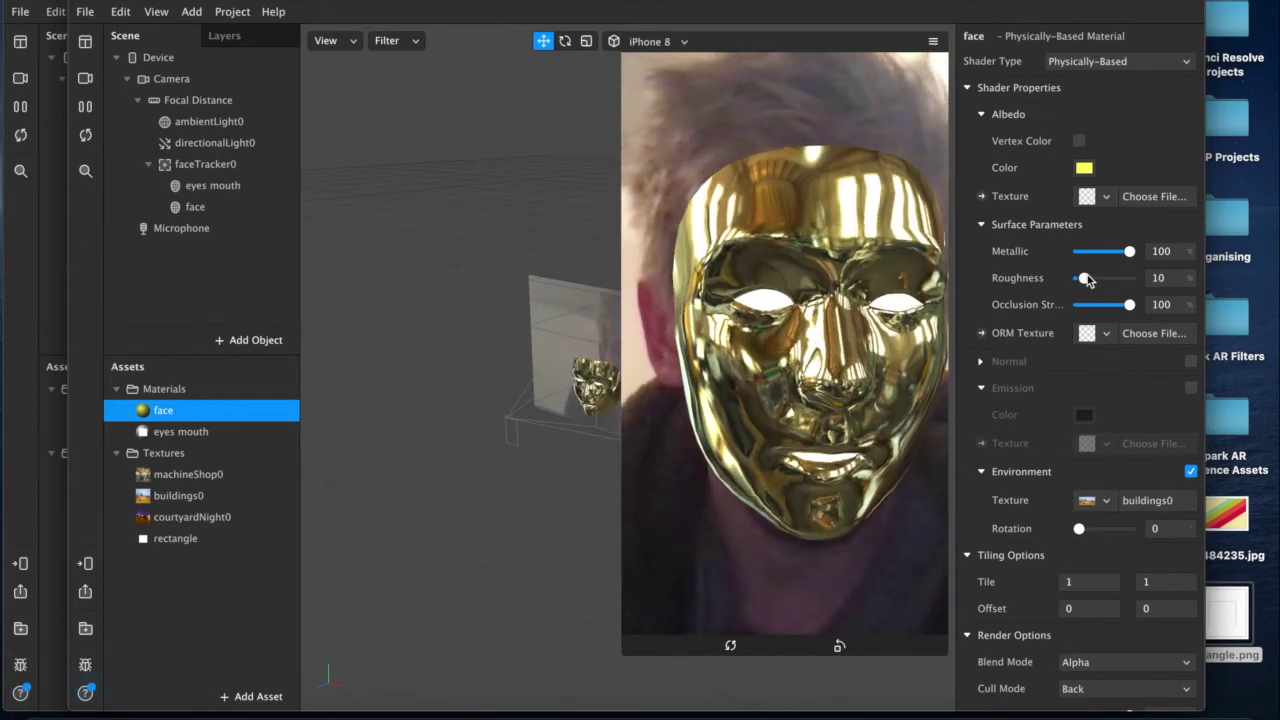
key("super+z")
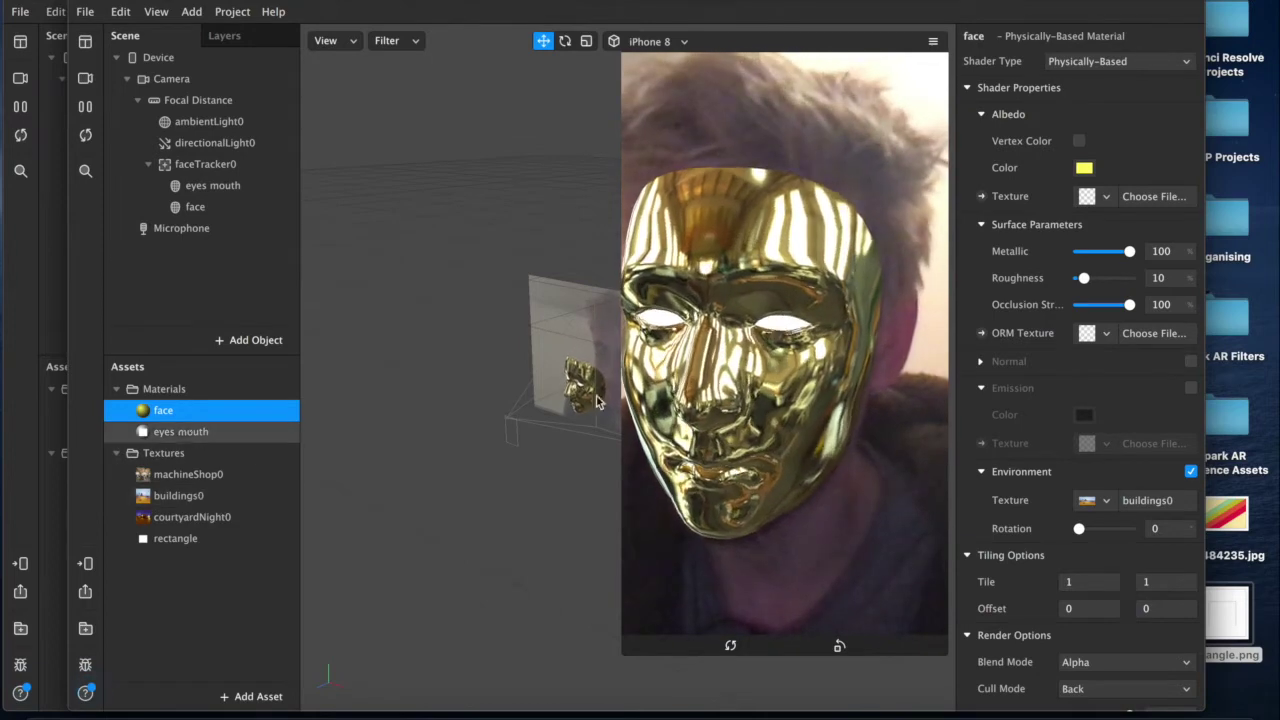
- Try courtyardNight0 as the face material's environment texture and switch it back to machineShop0
left_click(1104, 501)
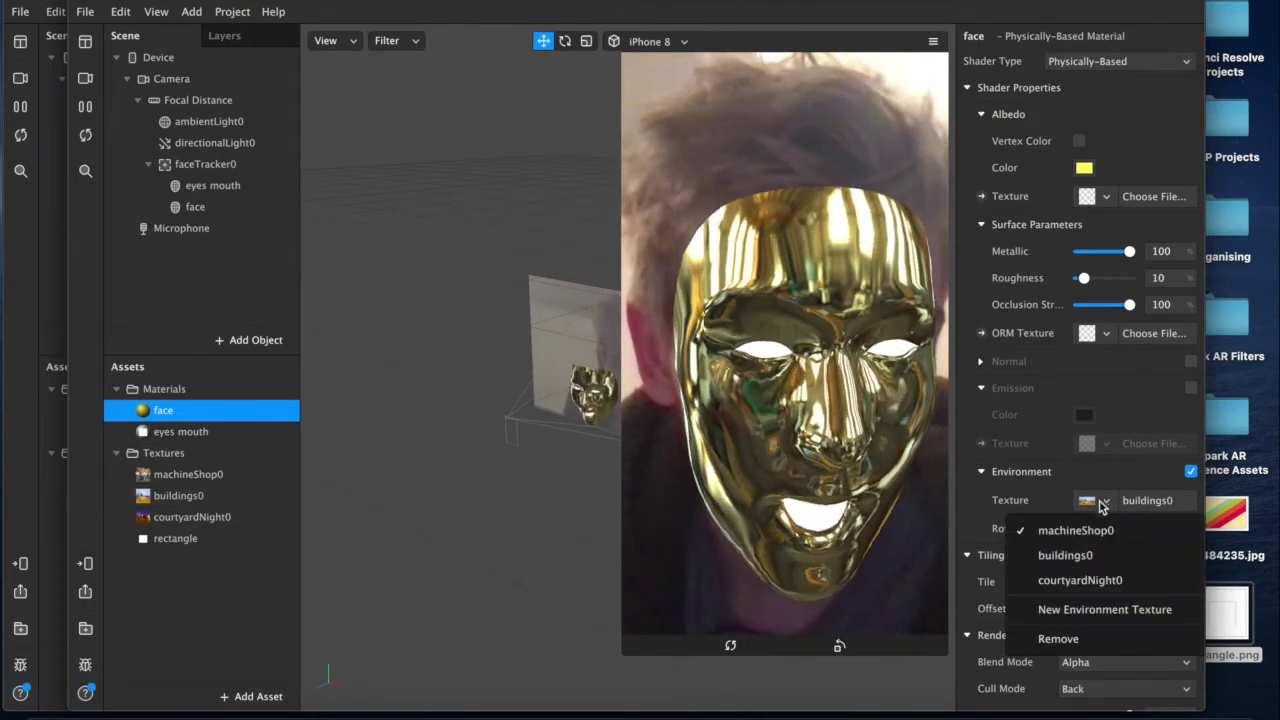
left_click(1080, 580)
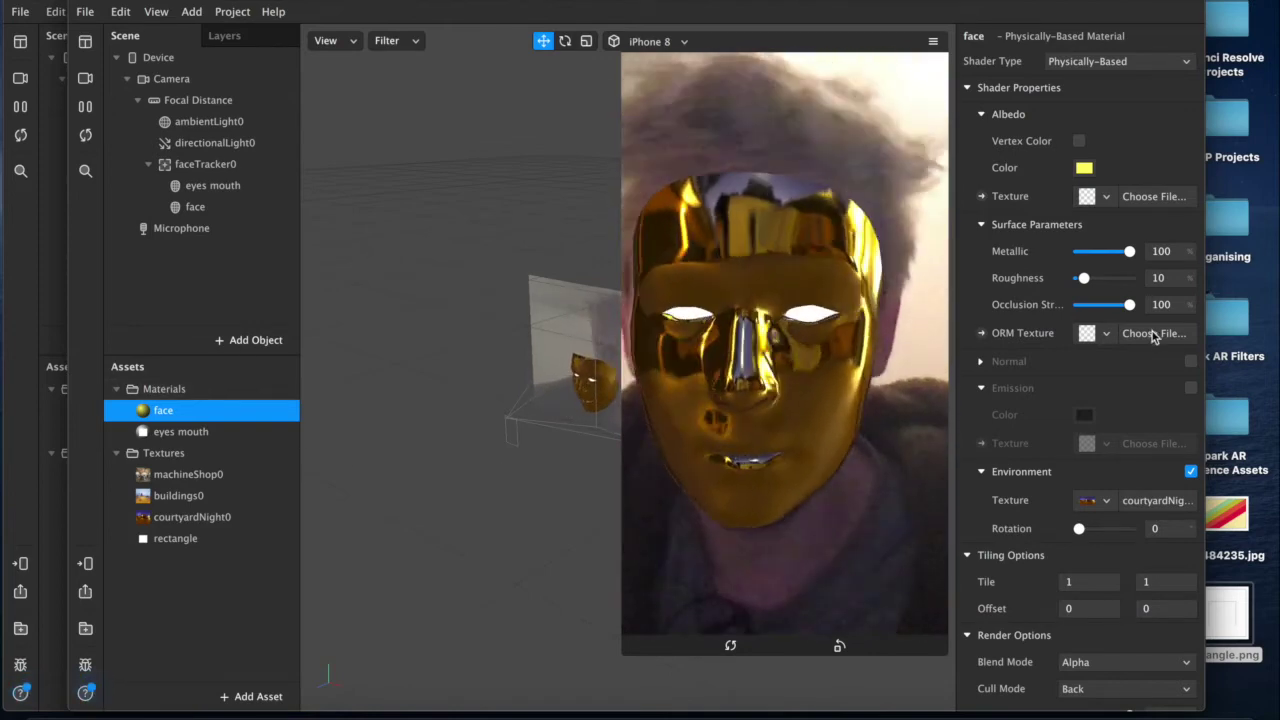
left_click(1103, 502)
left_click(1087, 532)
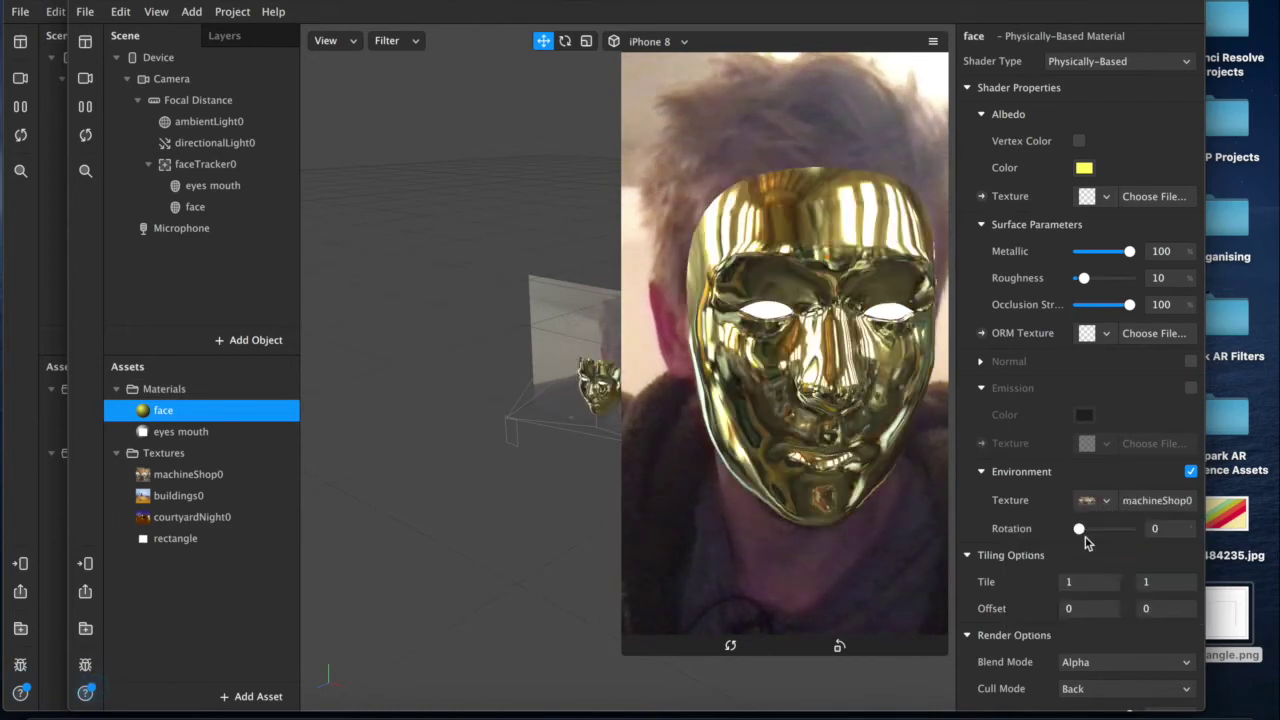